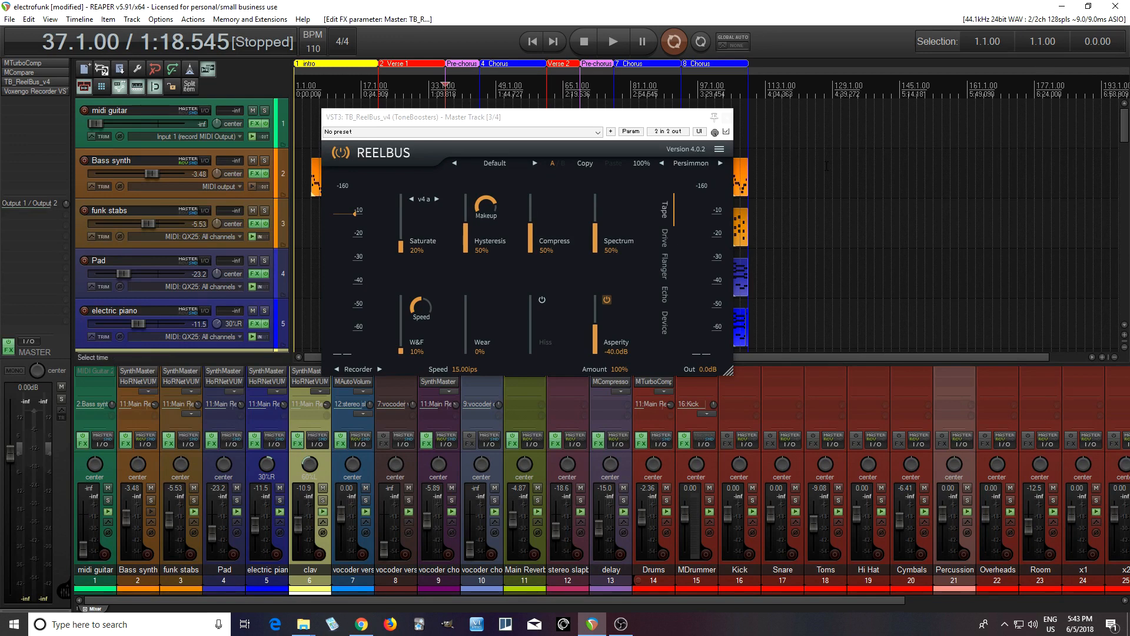
# - Bypass ReelBus on the master track and play the mix from bar 37 to hear it unprocessed
pyautogui.click(726, 132)
pyautogui.moveTo(609, 119); pyautogui.dragTo(658, 318)
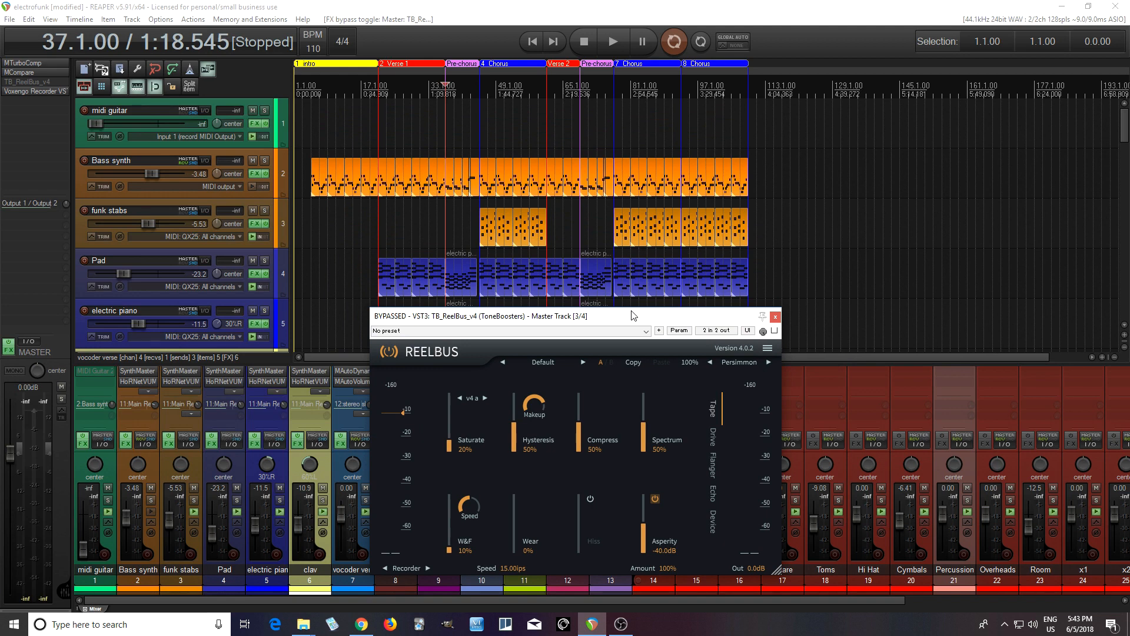
pyautogui.click(616, 50)
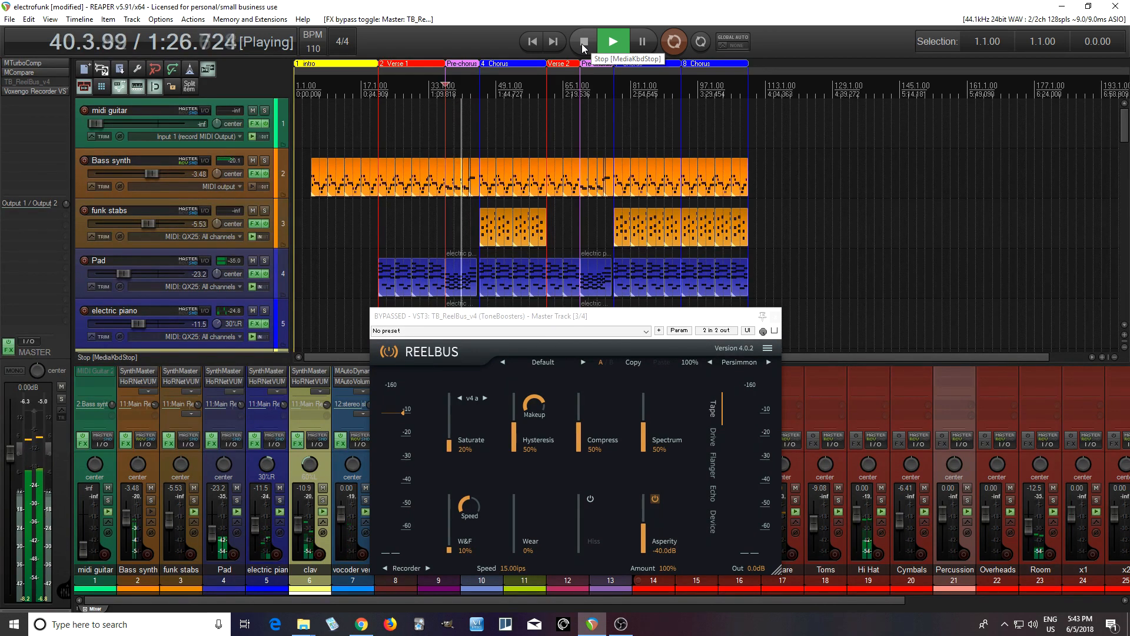
pyautogui.click(581, 43)
pyautogui.moveTo(574, 324); pyautogui.dragTo(609, 230)
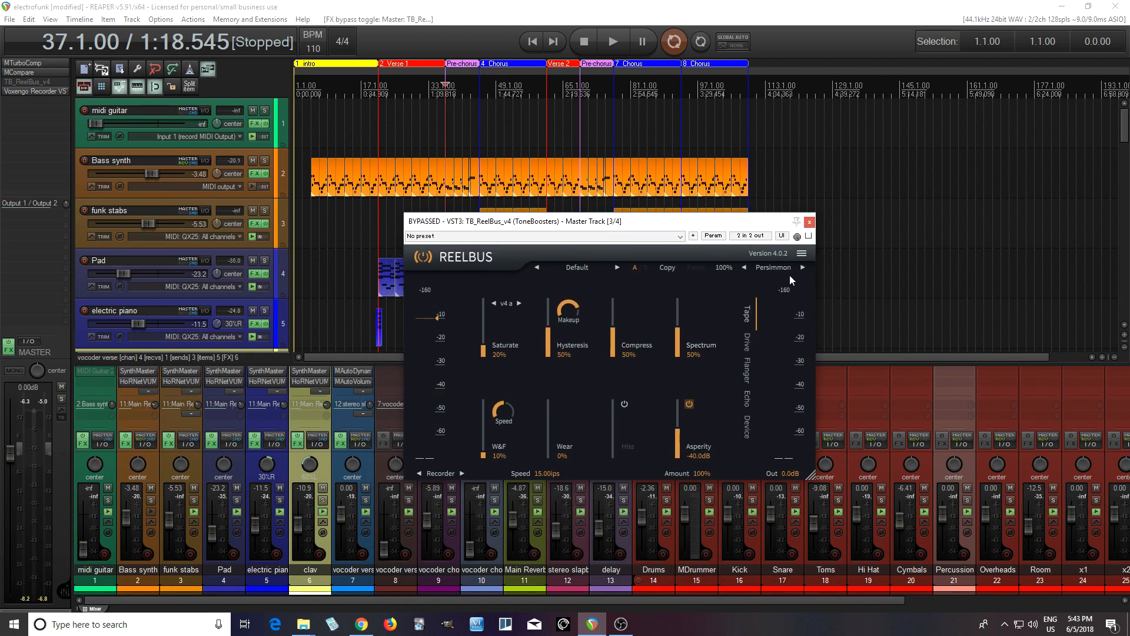
# - Enable ReelBus on the master track and toggle its bypass during playback to compare the processed and dry mix
pyautogui.click(809, 237)
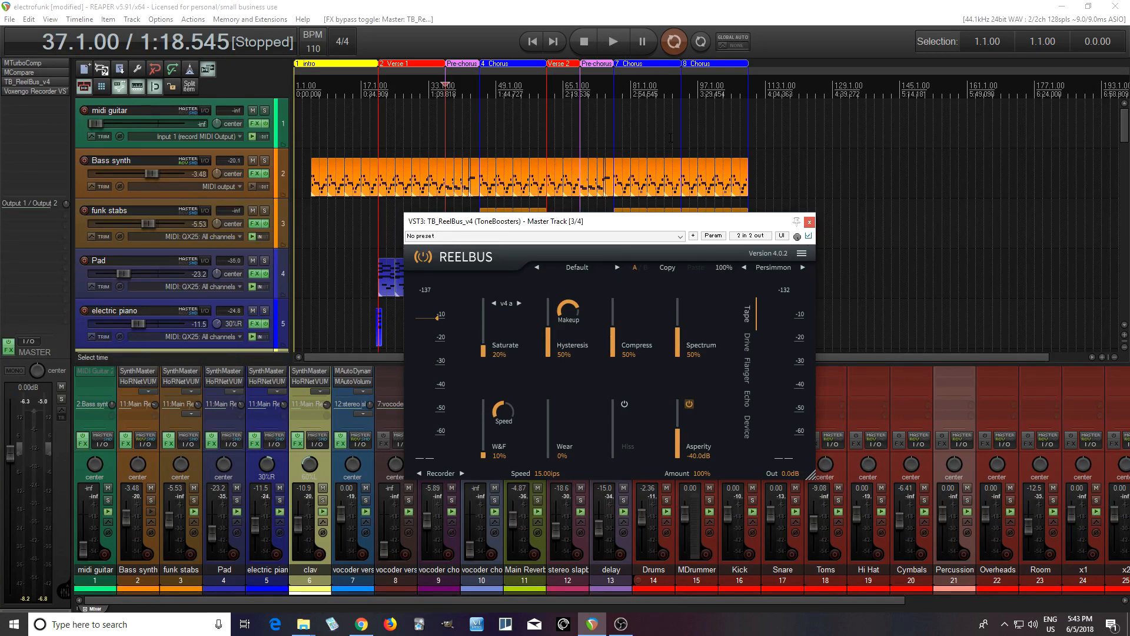
pyautogui.click(614, 48)
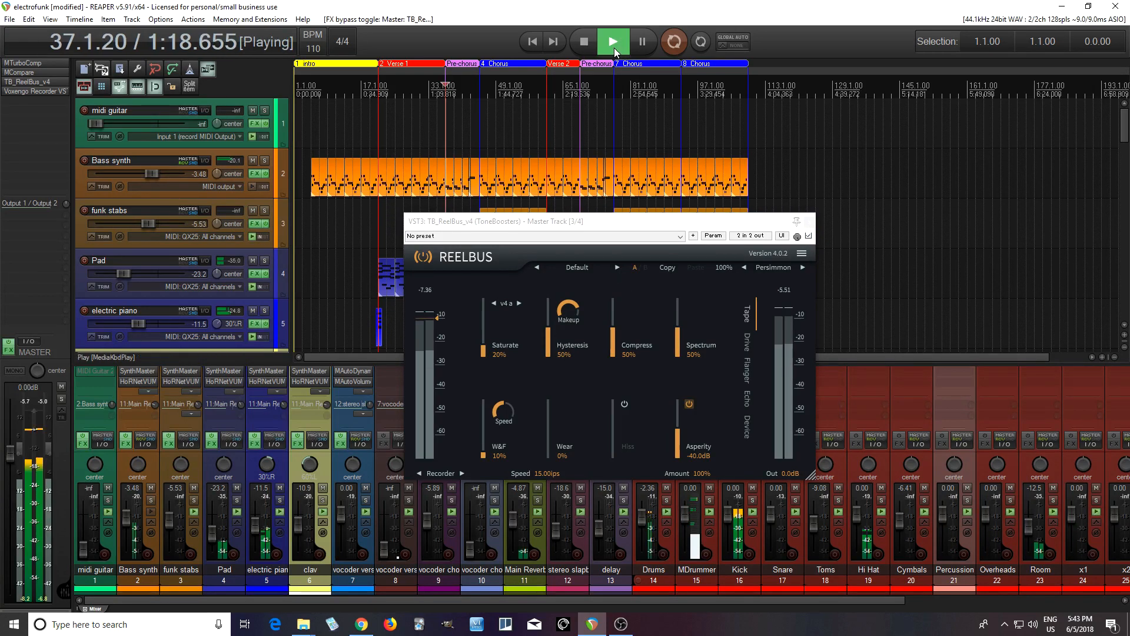
pyautogui.click(809, 236)
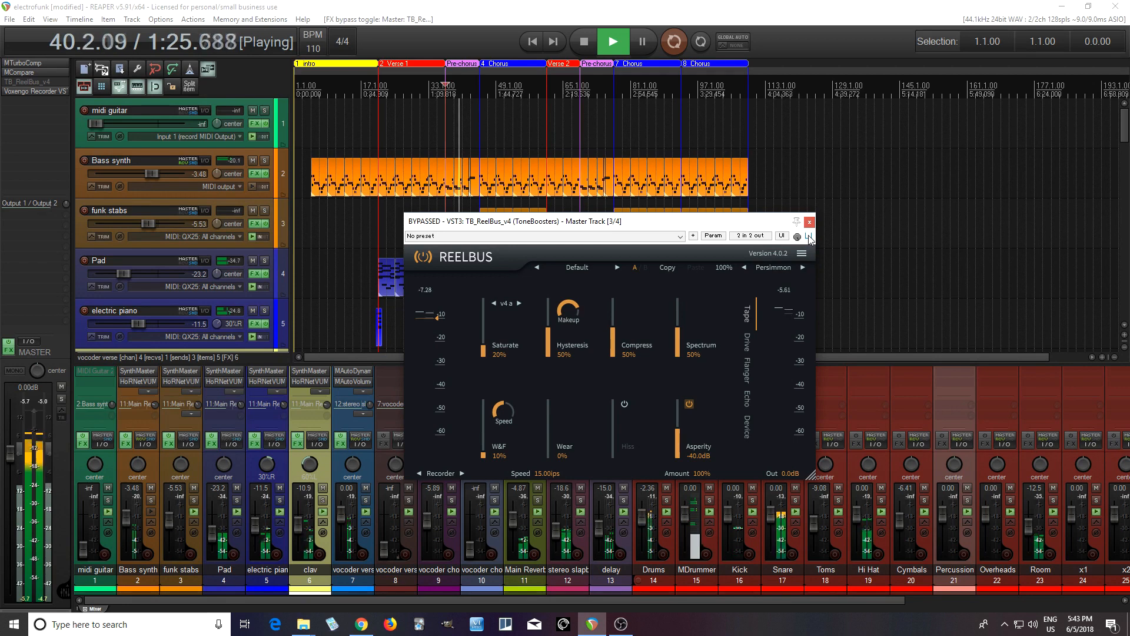
pyautogui.click(809, 236)
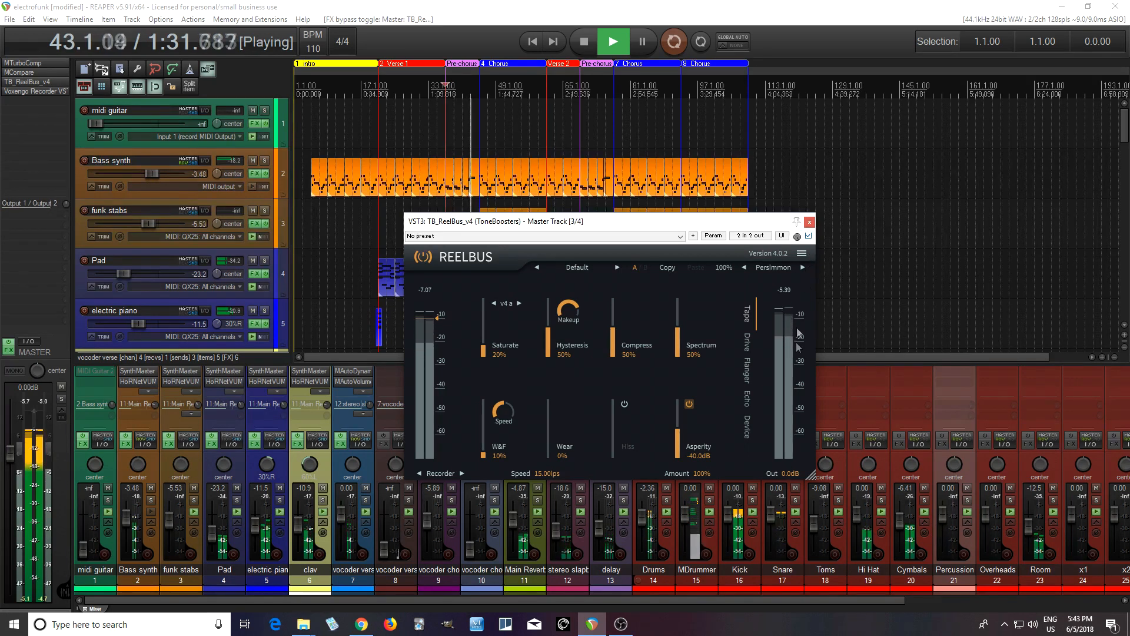
# - Set the ReelBus output to -0.7 dB, compare it against bypass during playback, and stop the transport
pyautogui.moveTo(789, 474); pyautogui.dragTo(786, 480)
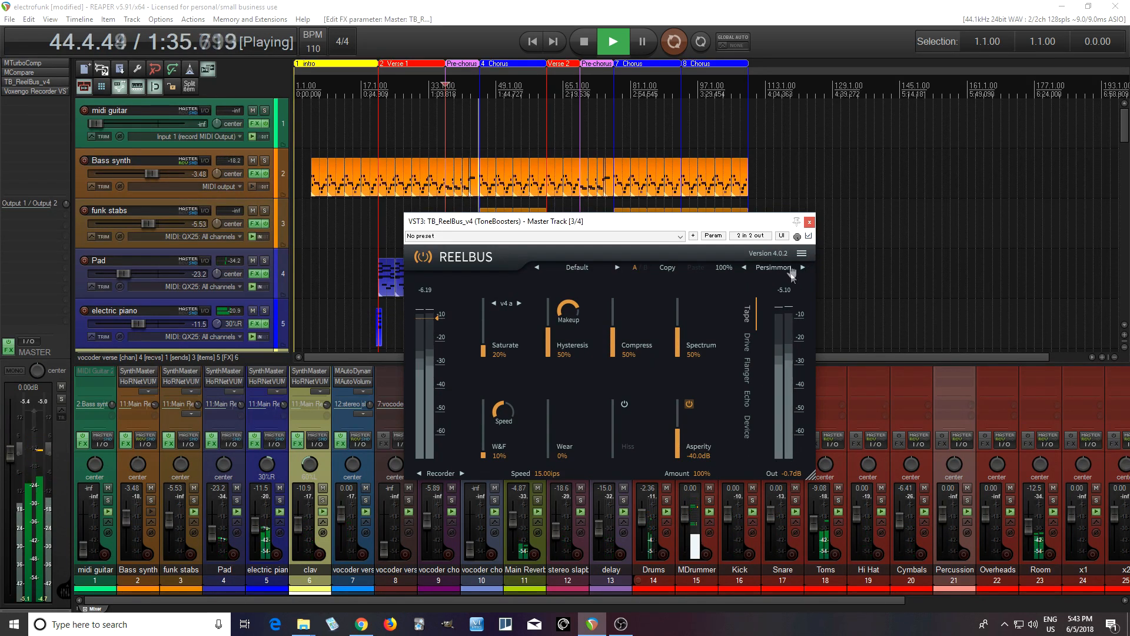
pyautogui.click(809, 236)
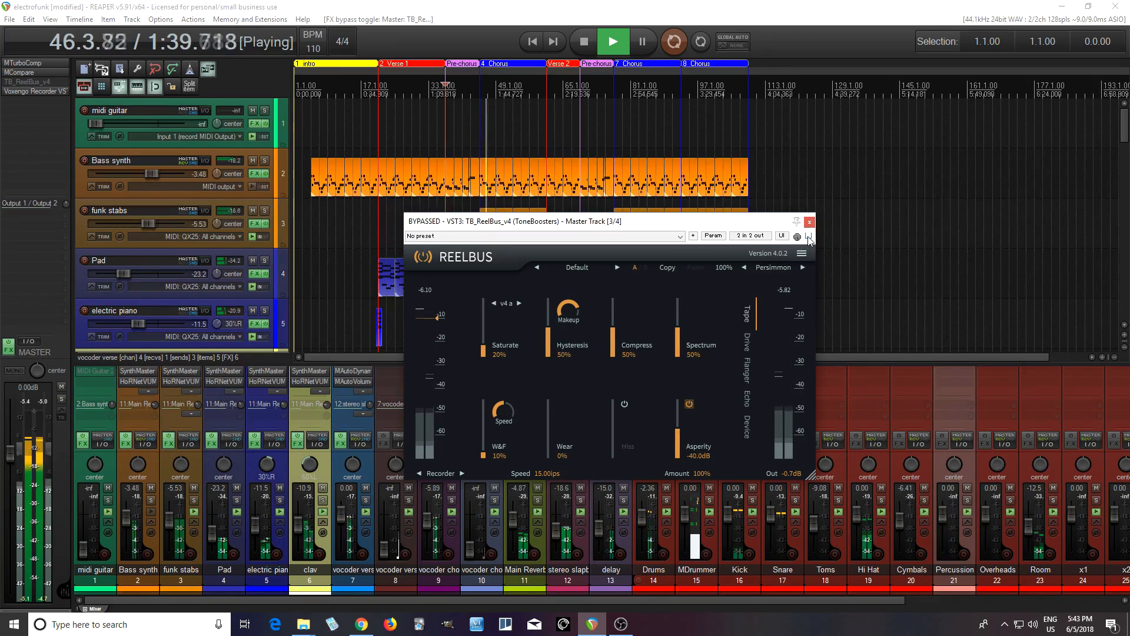
pyautogui.click(809, 237)
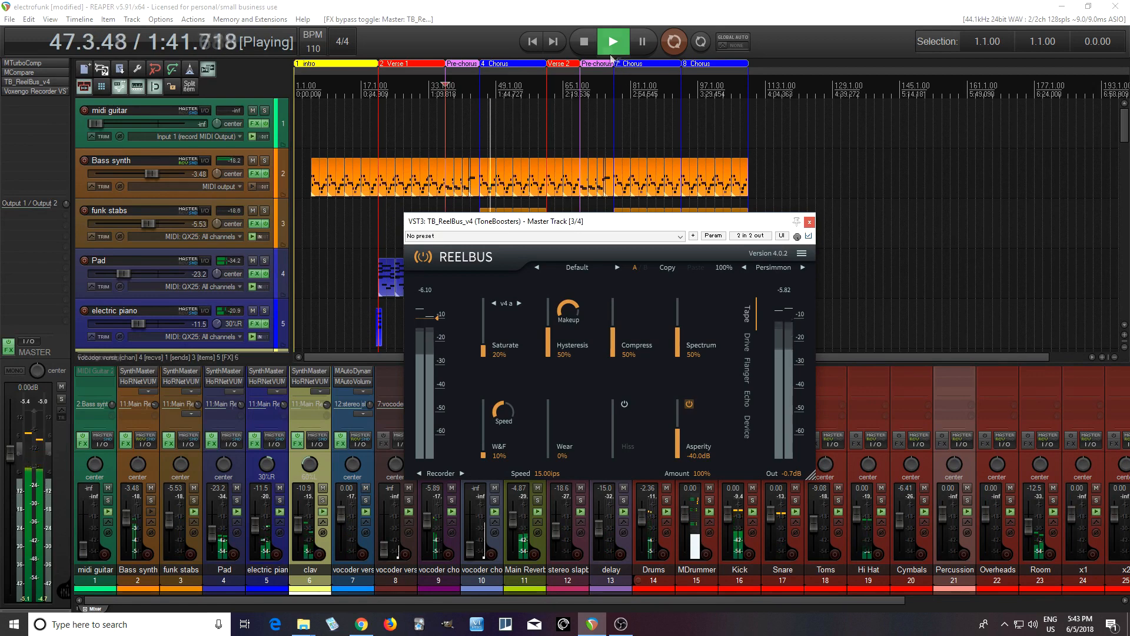
pyautogui.click(585, 41)
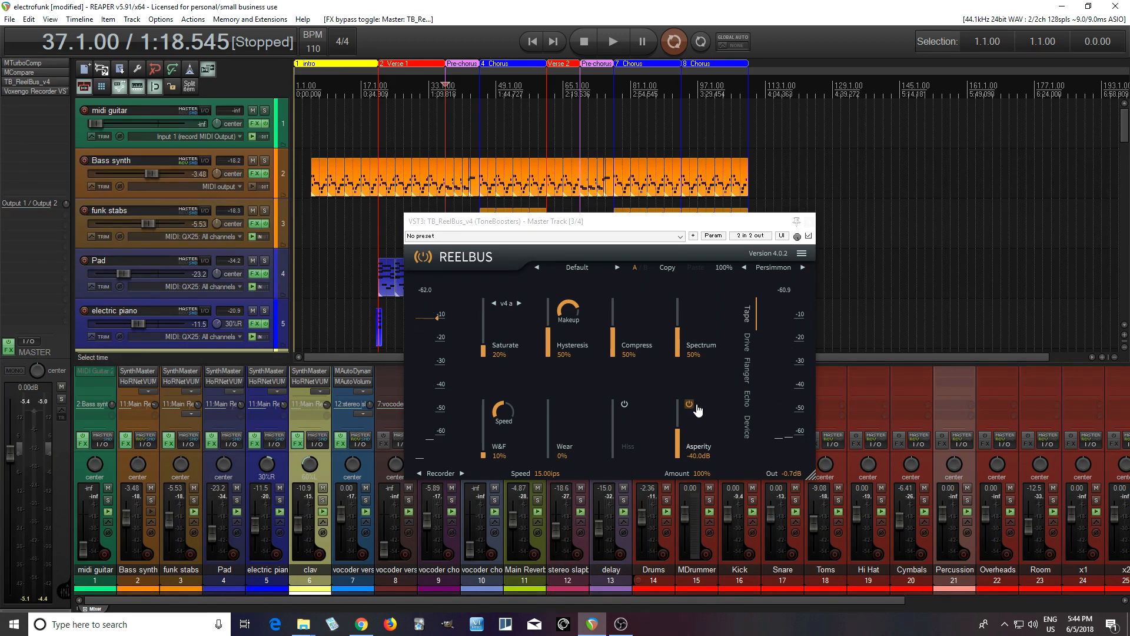
# - Start playback and audition the ReelBus preset 30IPS professional on the master track
pyautogui.click(575, 271)
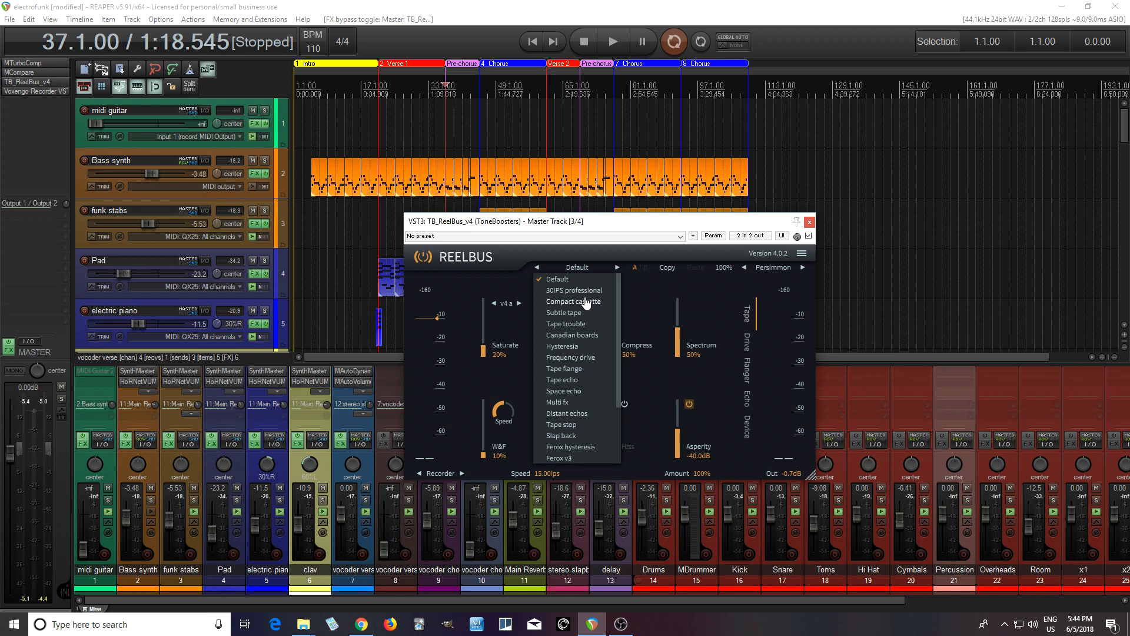
pyautogui.click(616, 38)
pyautogui.click(579, 272)
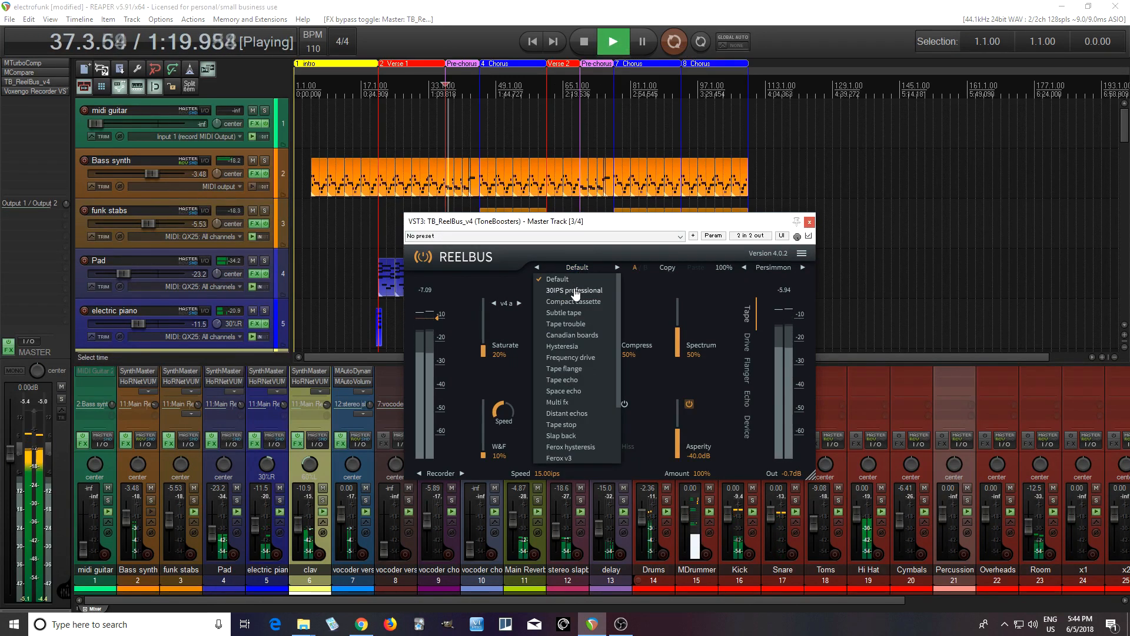
pyautogui.click(575, 290)
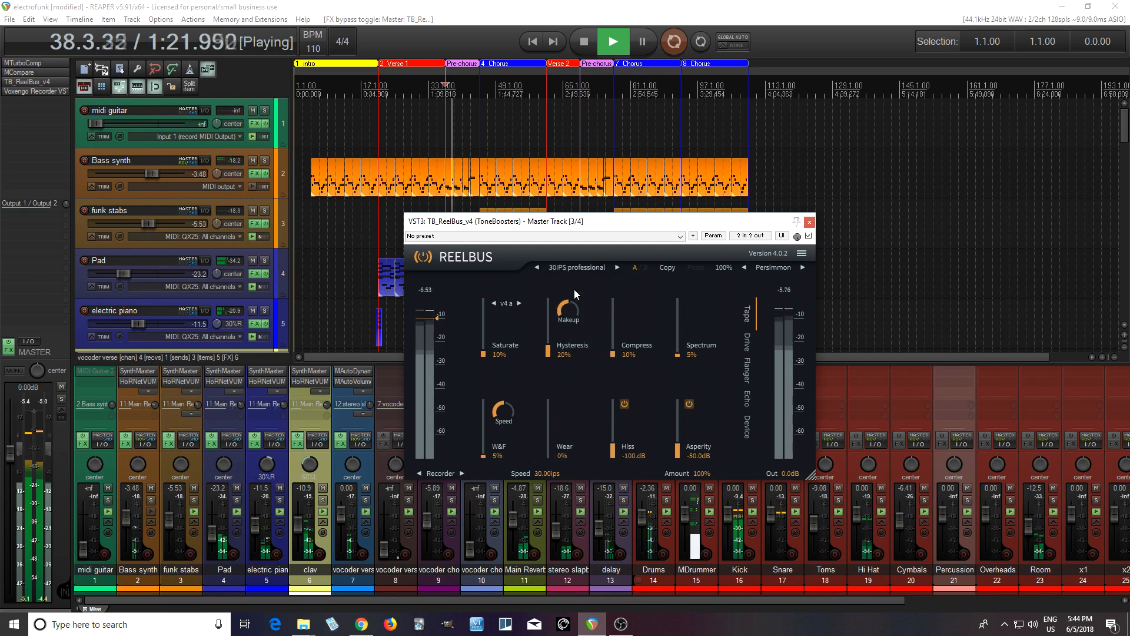
# - Audition the ReelBus presets Compact cassette and Subtle tape while the mix plays
pyautogui.click(576, 272)
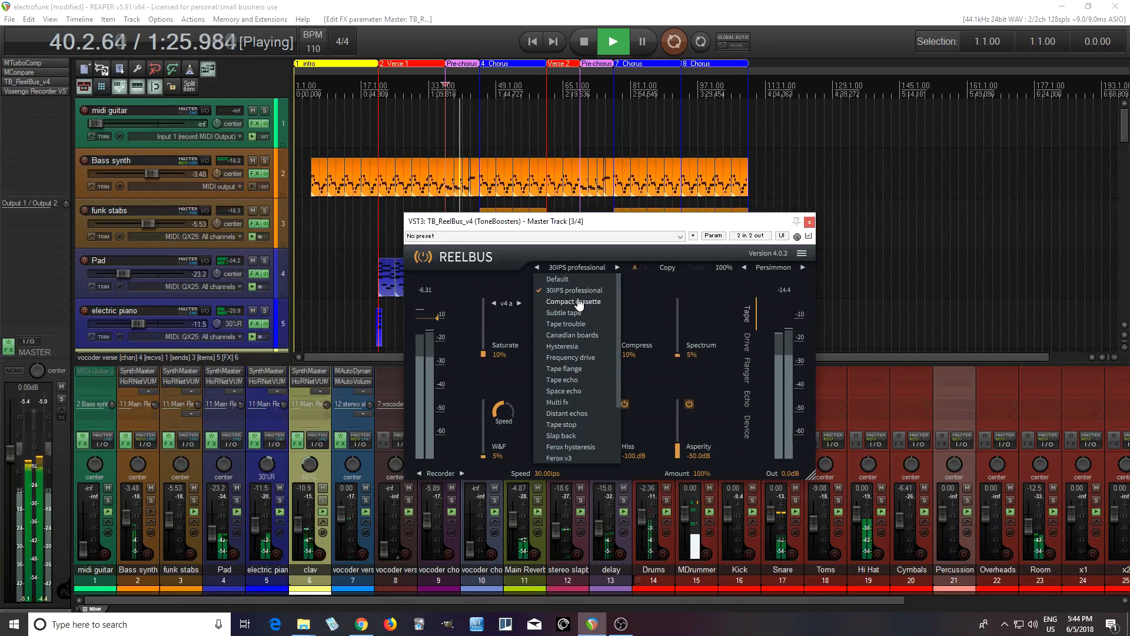
pyautogui.click(579, 302)
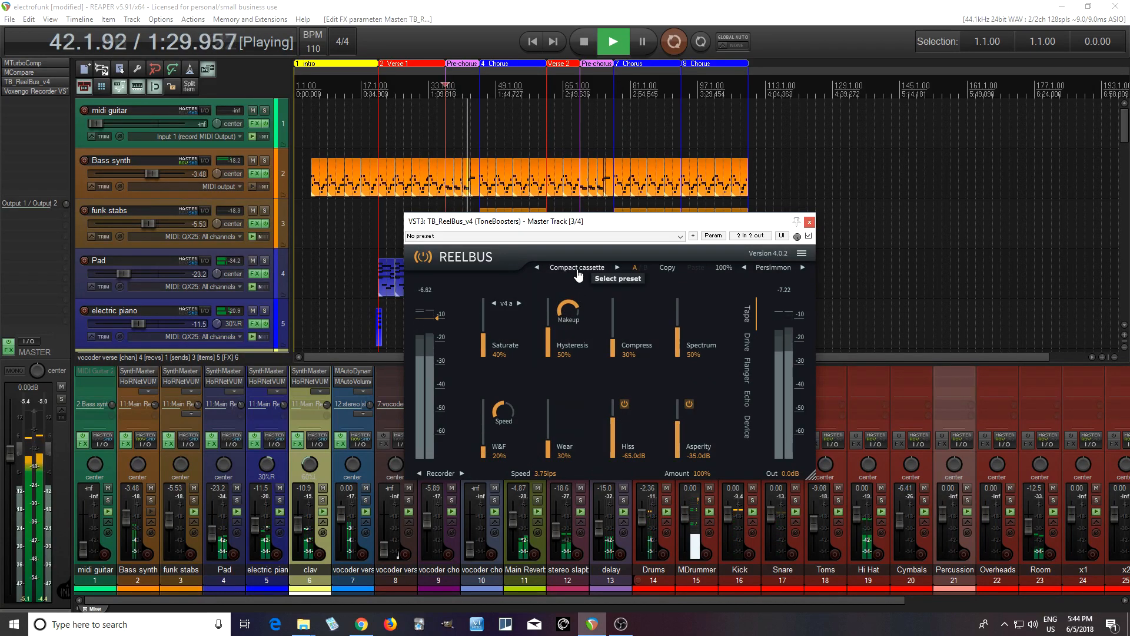
pyautogui.click(578, 272)
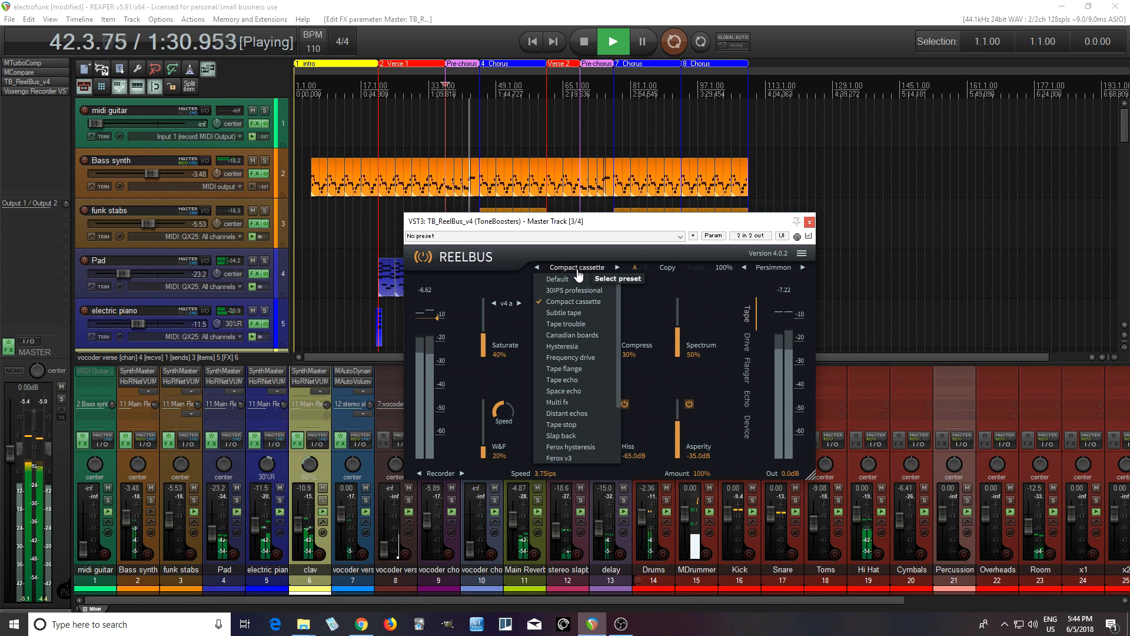
pyautogui.click(581, 312)
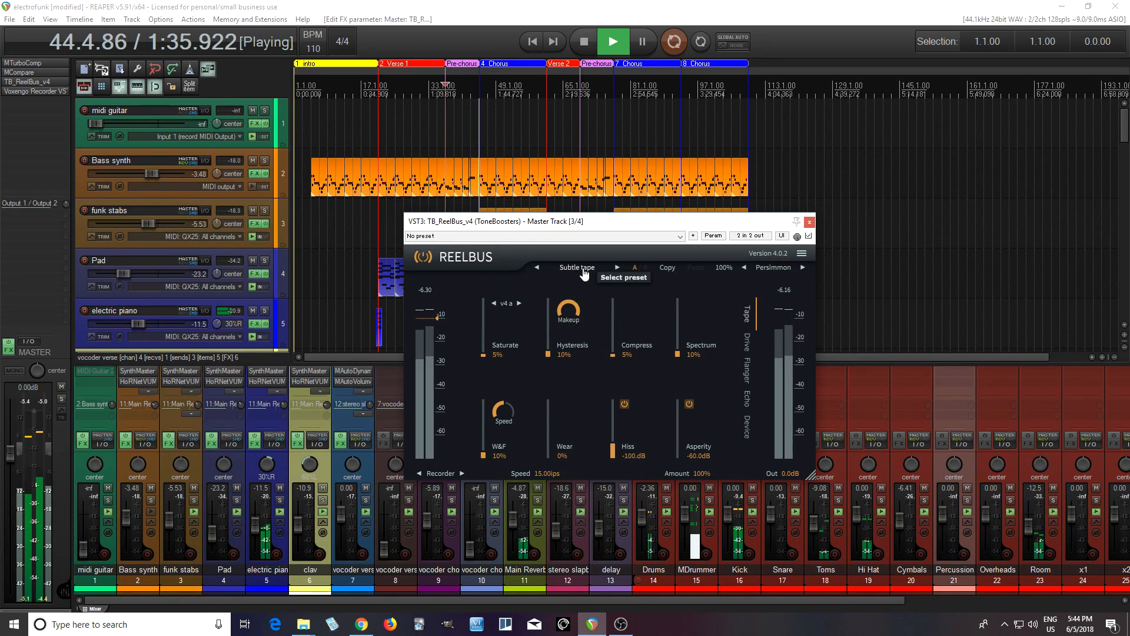
# - Audition the Tape trouble preset, load Canadian boards in ReelBus, and stop playback
pyautogui.click(584, 272)
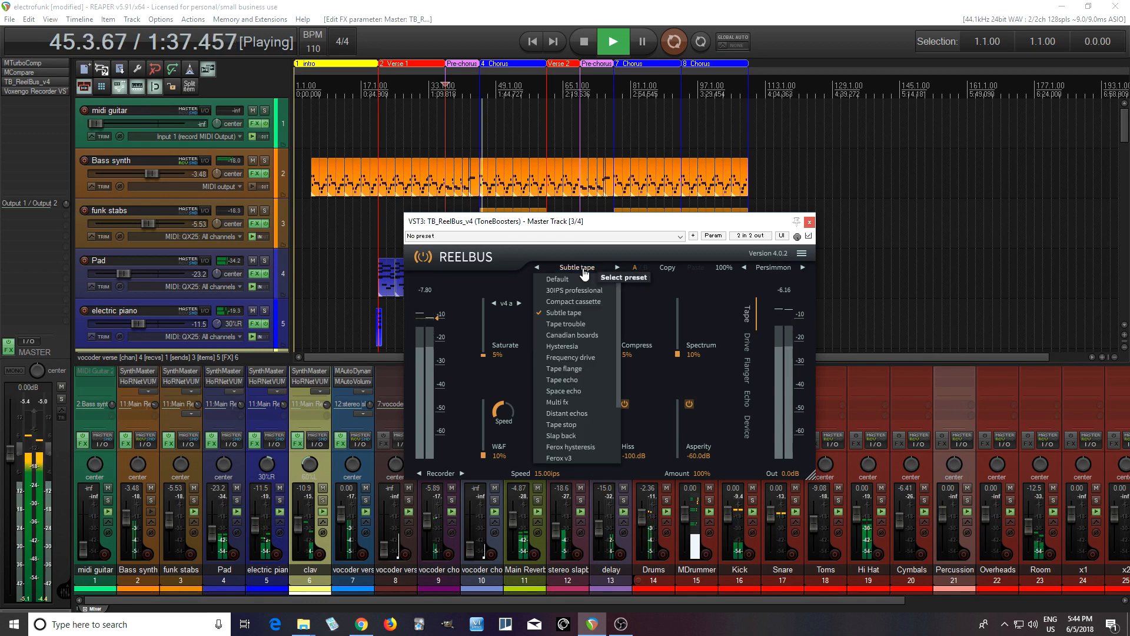
pyautogui.click(577, 327)
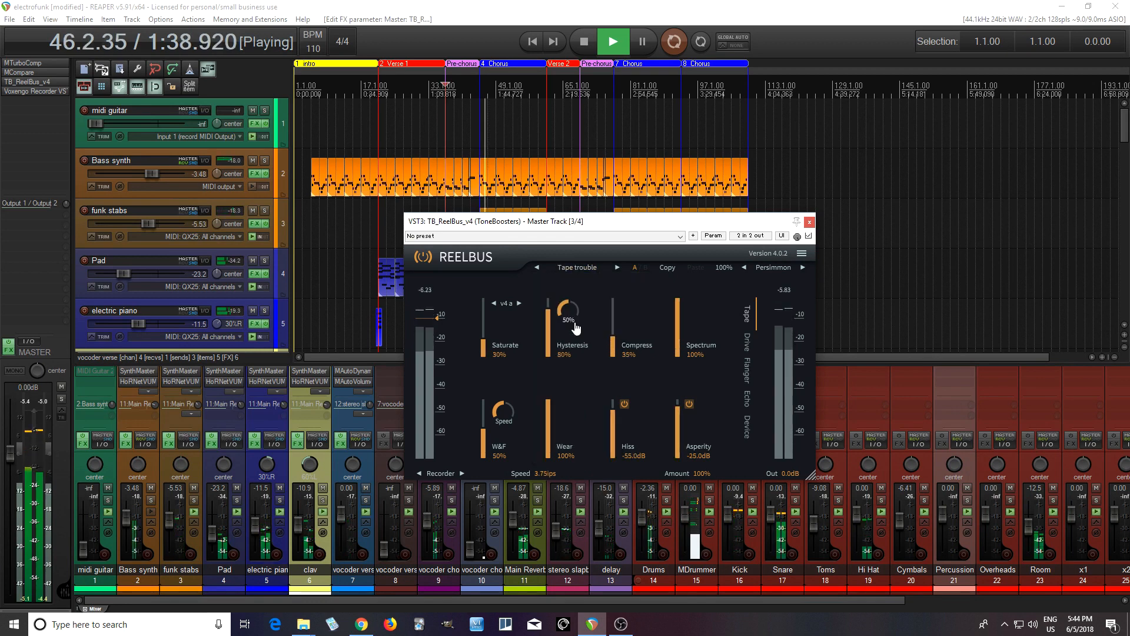
pyautogui.click(580, 273)
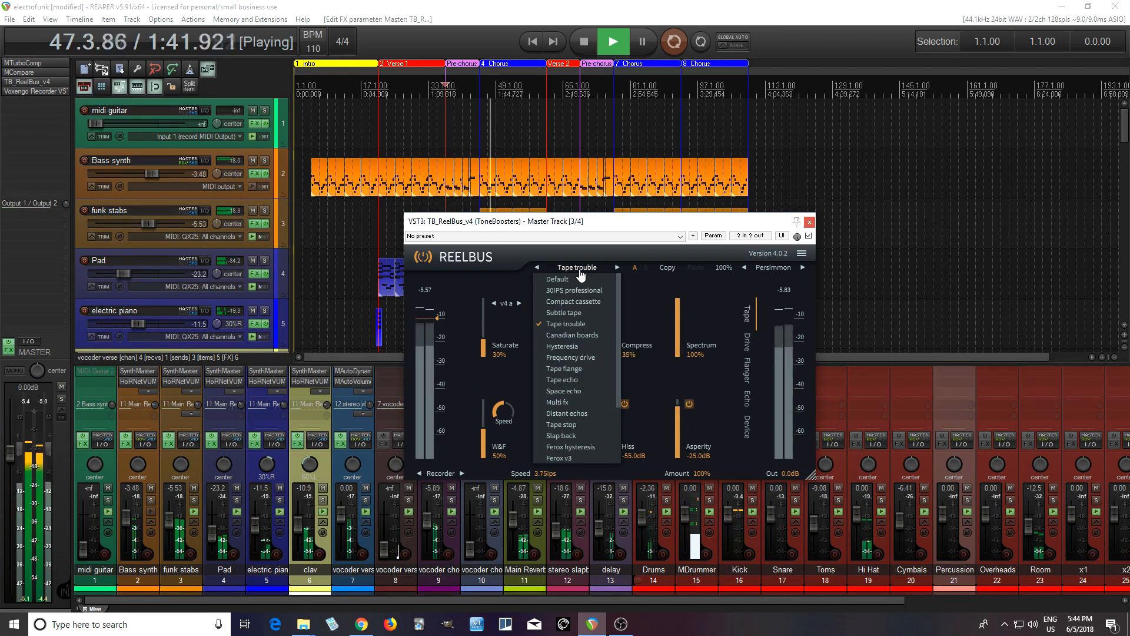
pyautogui.click(591, 337)
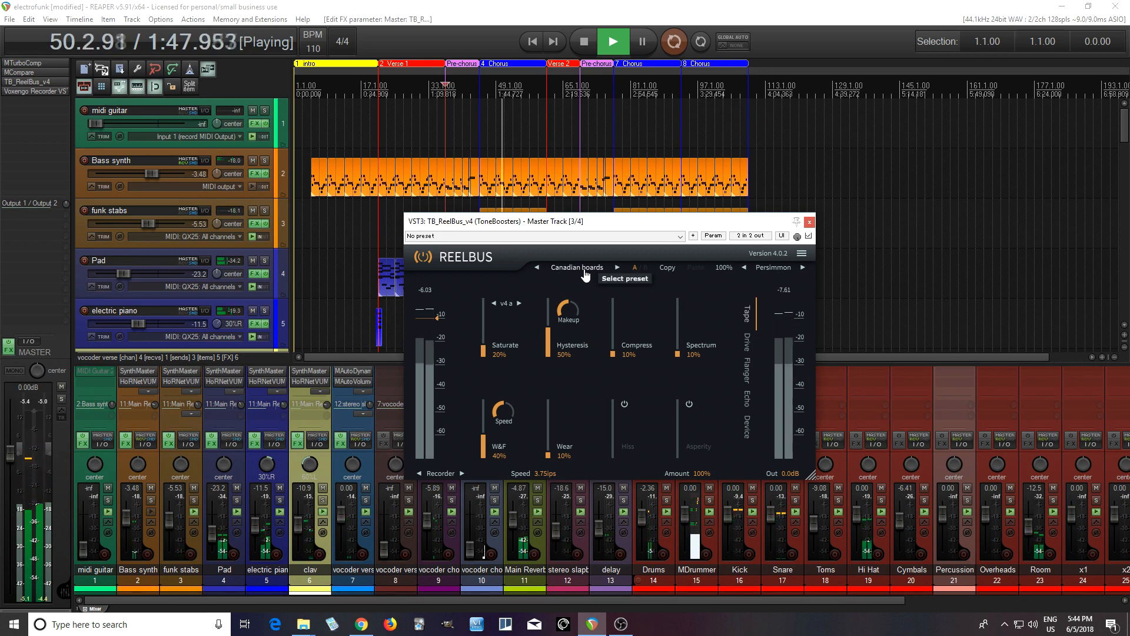
pyautogui.click(584, 42)
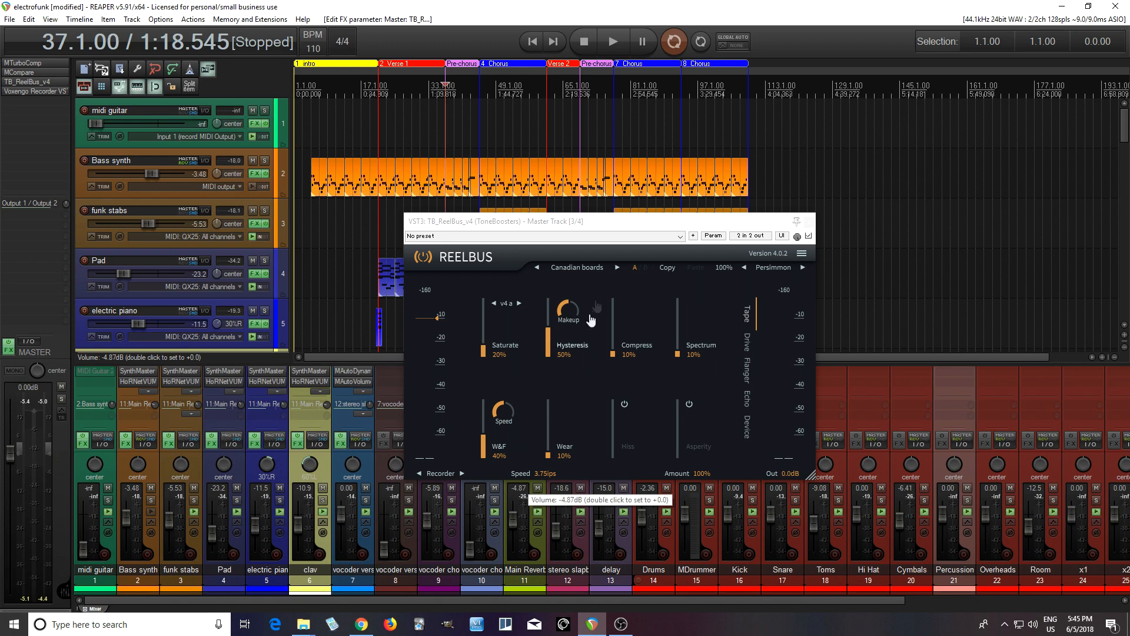
# - Open the master track's FX chain to examine the CPU usage with ReelBus loaded, and close the chain window
pyautogui.rightClick(628, 226)
pyautogui.click(636, 234)
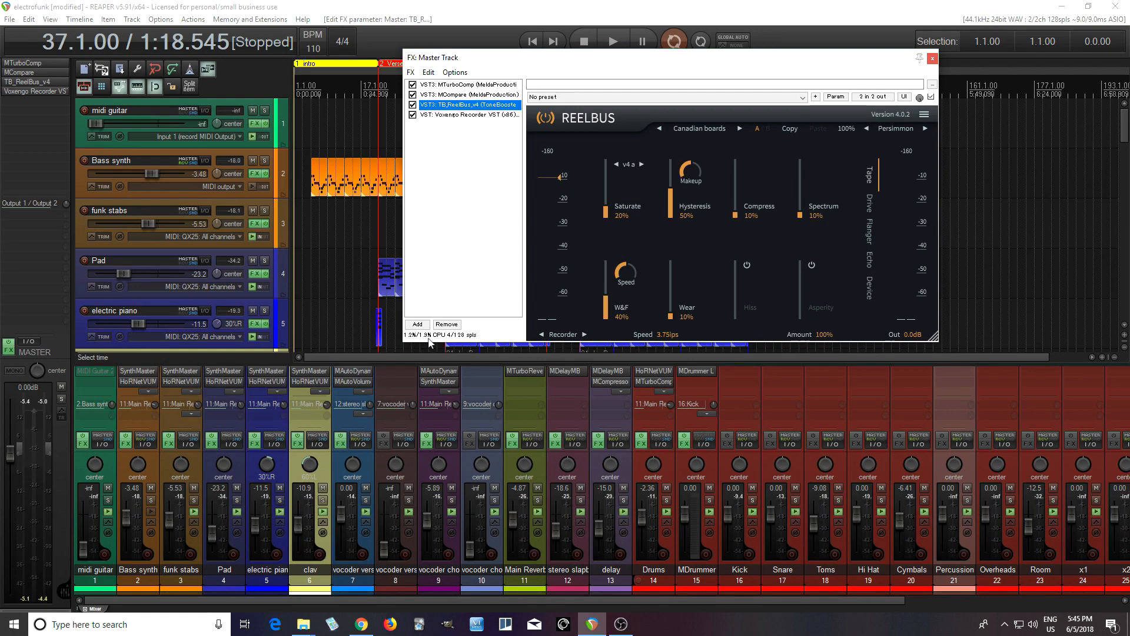
pyautogui.moveTo(686, 57); pyautogui.dragTo(642, 209)
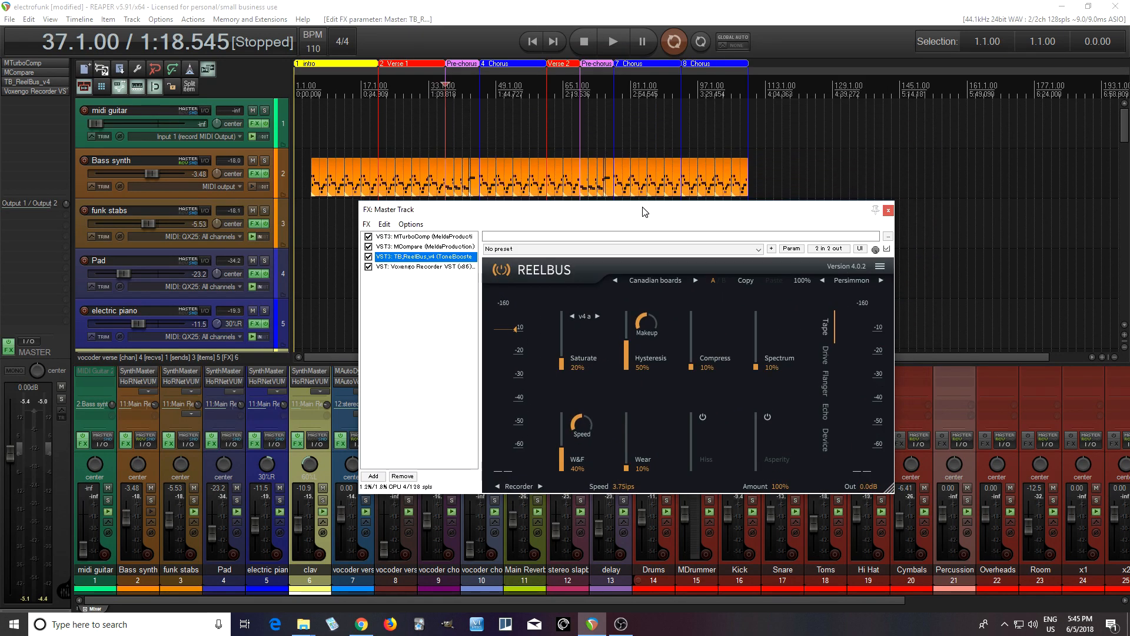
pyautogui.rightClick(591, 223)
pyautogui.rightClick(577, 209)
pyautogui.click(542, 224)
pyautogui.rightClick(413, 403)
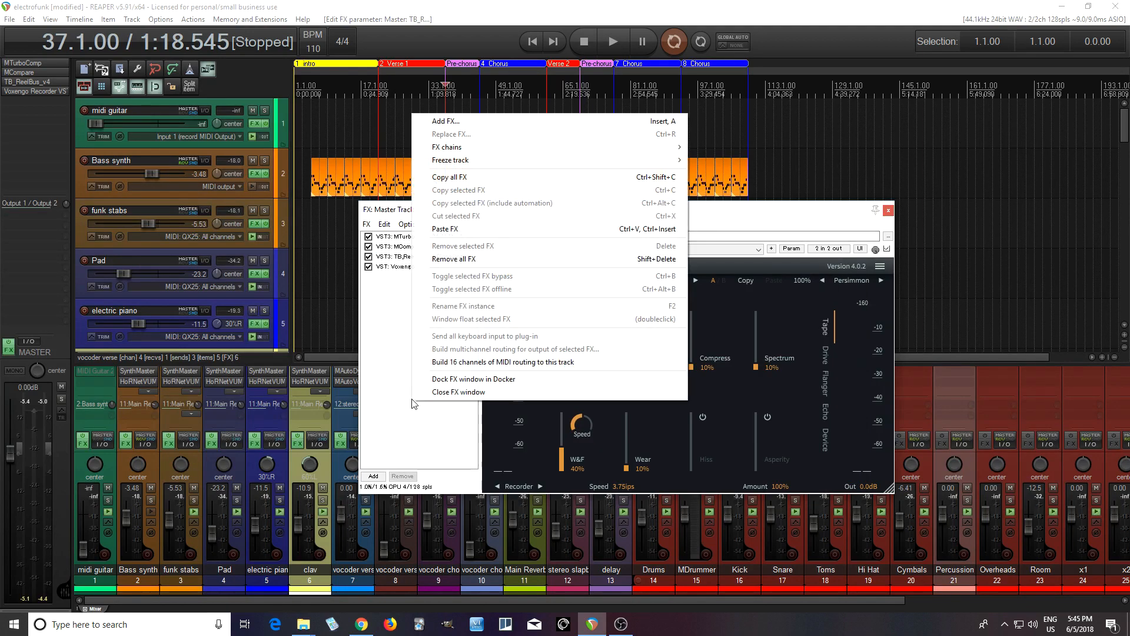
pyautogui.click(398, 394)
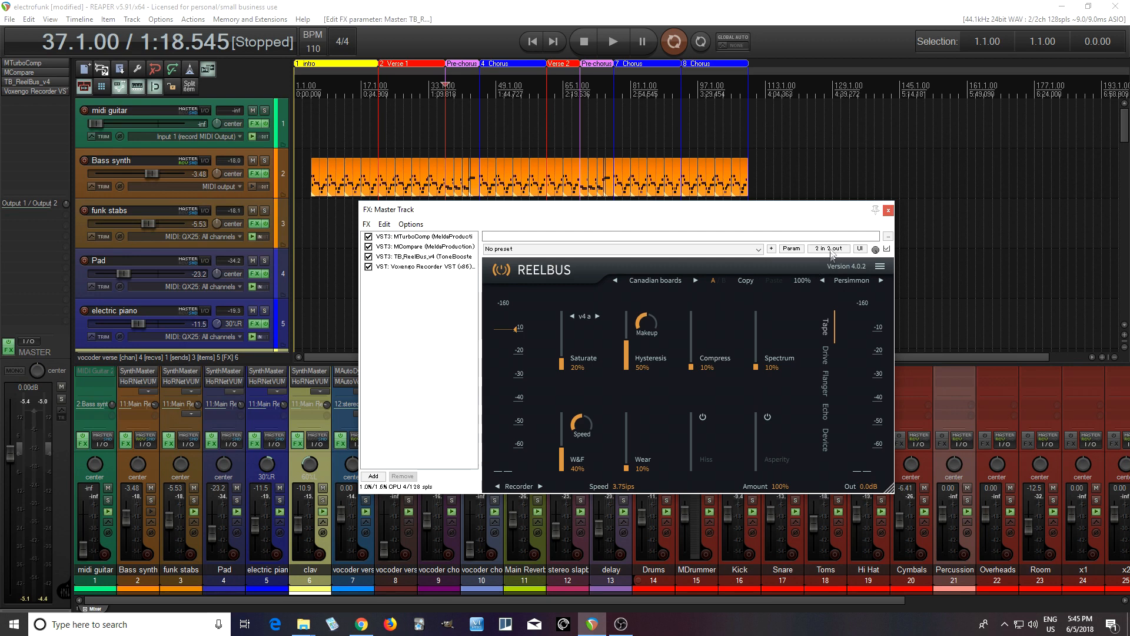
pyautogui.click(889, 211)
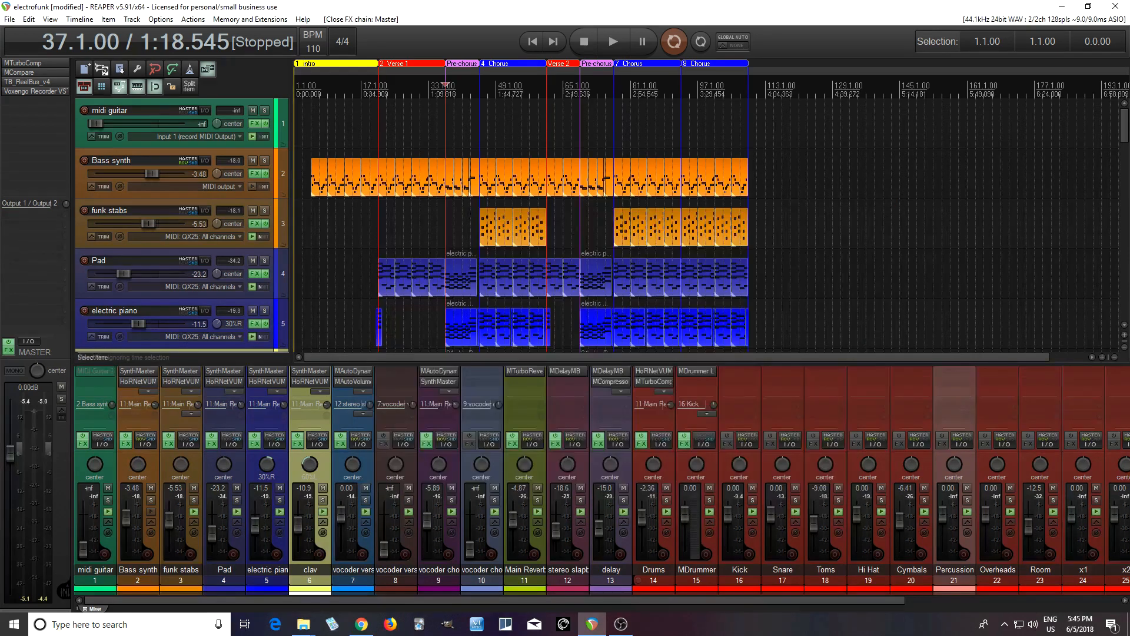
# - Bypass ReelBus on the master track and place a copy with the Canadian boards preset on the soloed Pad track
pyautogui.keyDown('ctrl'); pyautogui.click(46, 83); pyautogui.keyUp('ctrl')
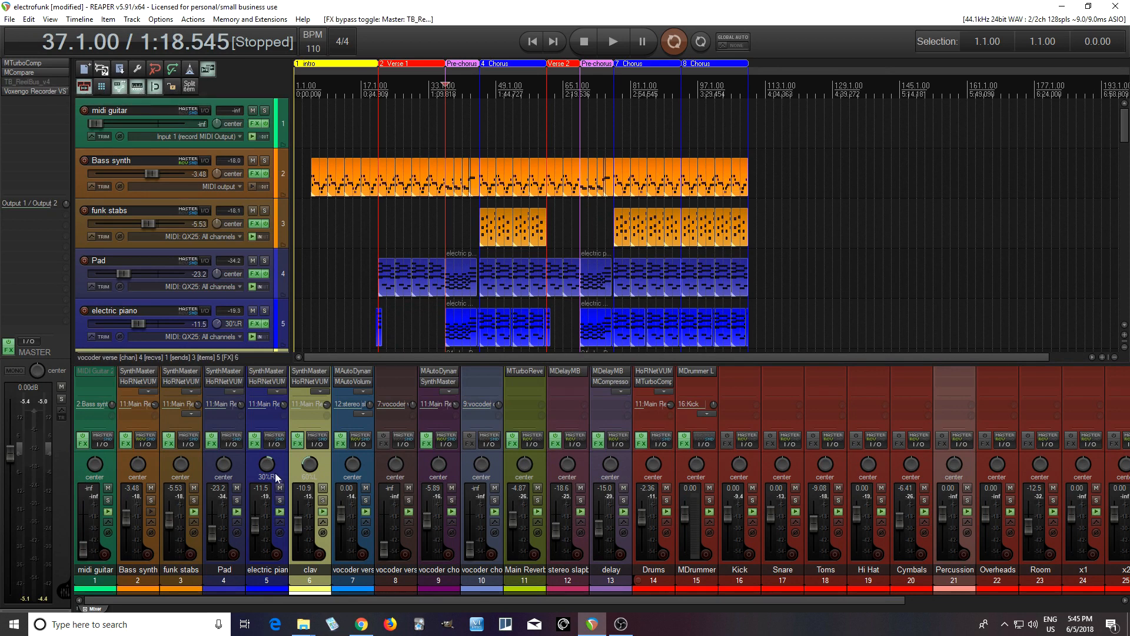
pyautogui.click(232, 390)
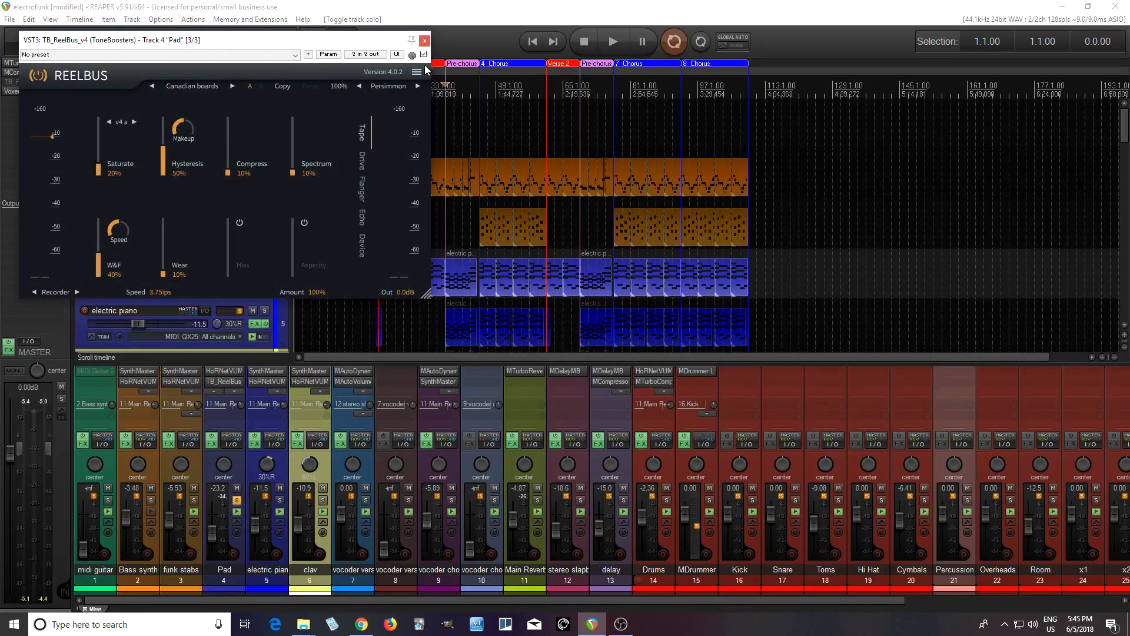
# - Play the soloed Pad track from bar 37 with its ReelBus bypassed and again with it enabled to compare
pyautogui.click(424, 54)
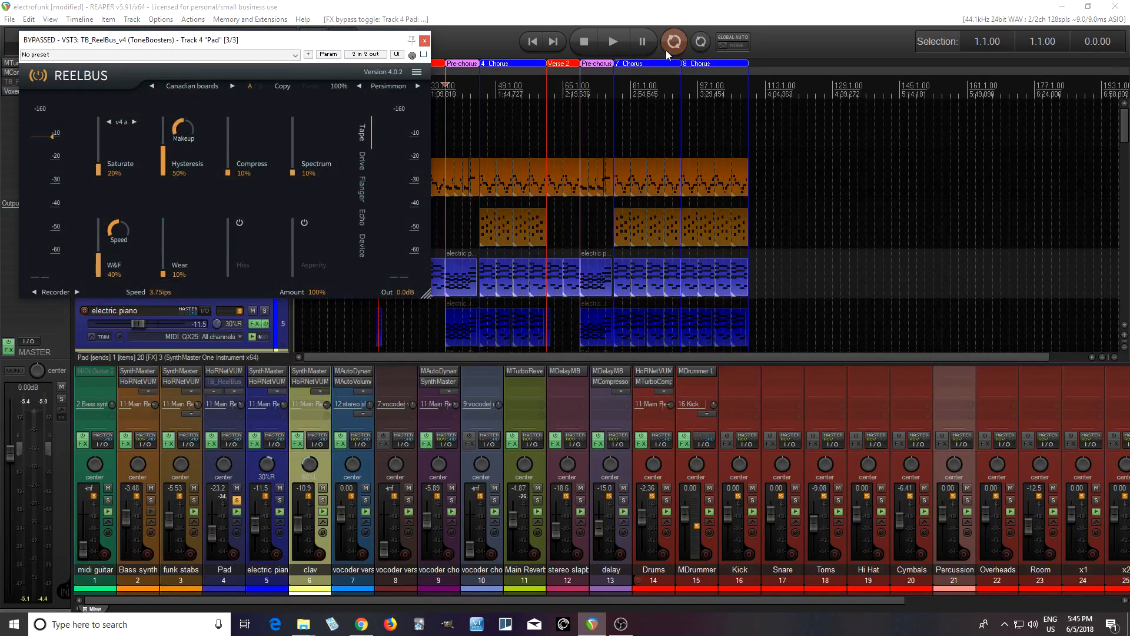
pyautogui.click(617, 40)
pyautogui.moveTo(370, 41); pyautogui.dragTo(693, 231)
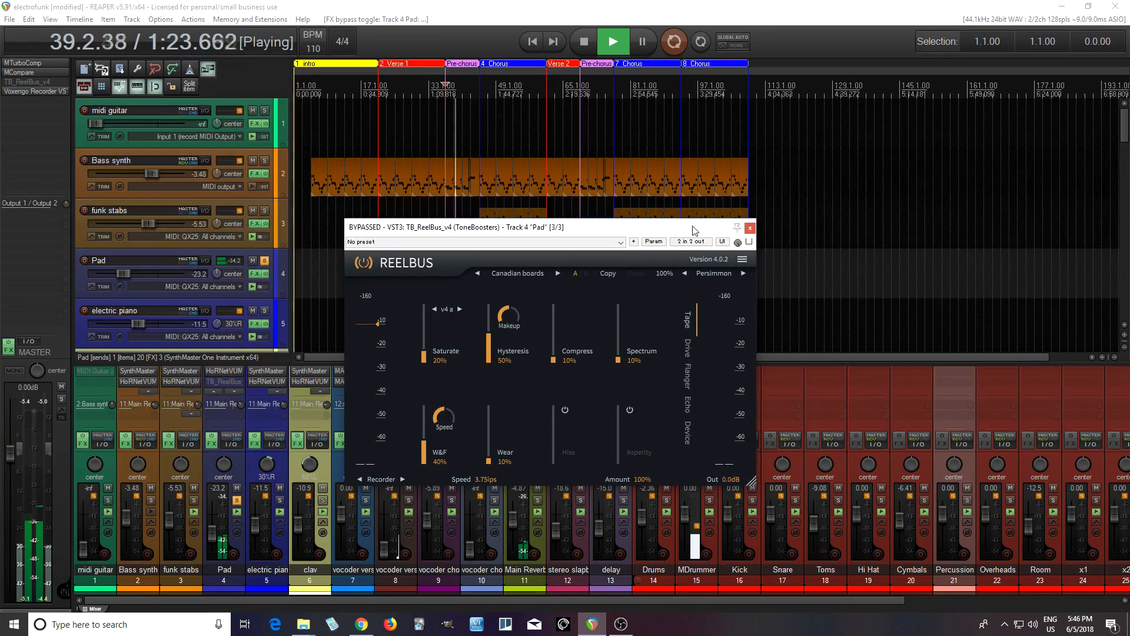
pyautogui.click(587, 49)
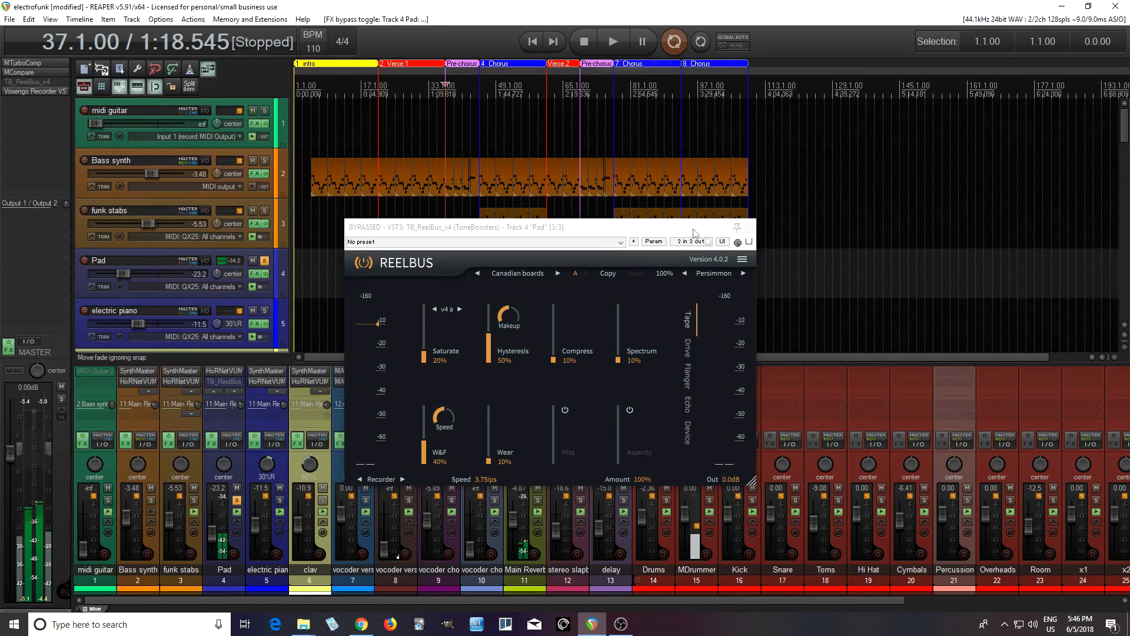
pyautogui.click(610, 42)
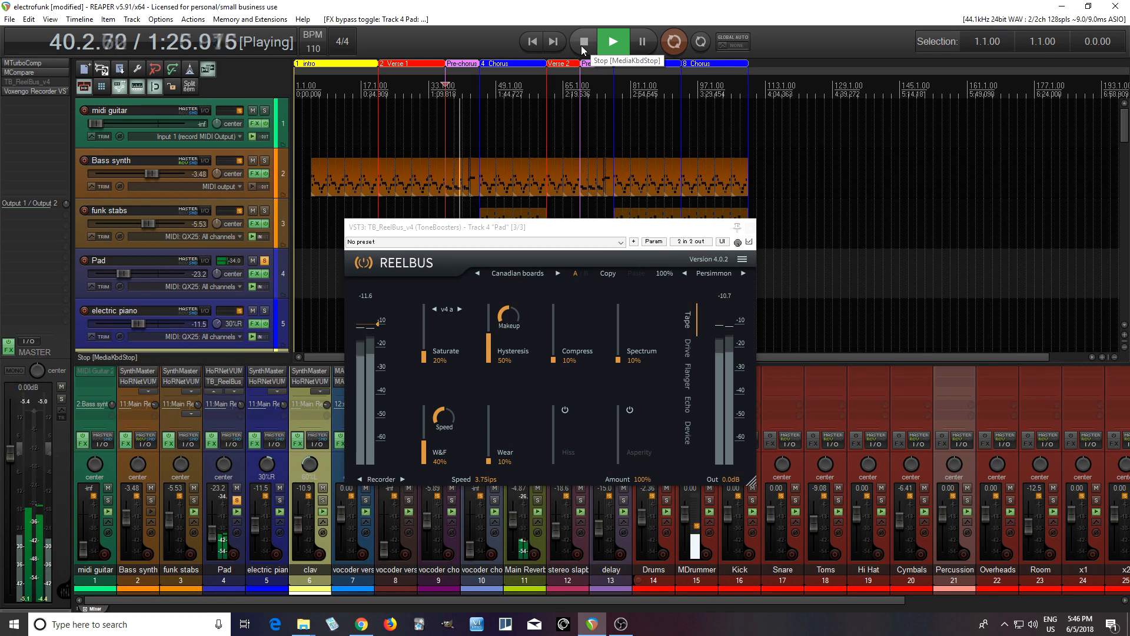
pyautogui.click(583, 43)
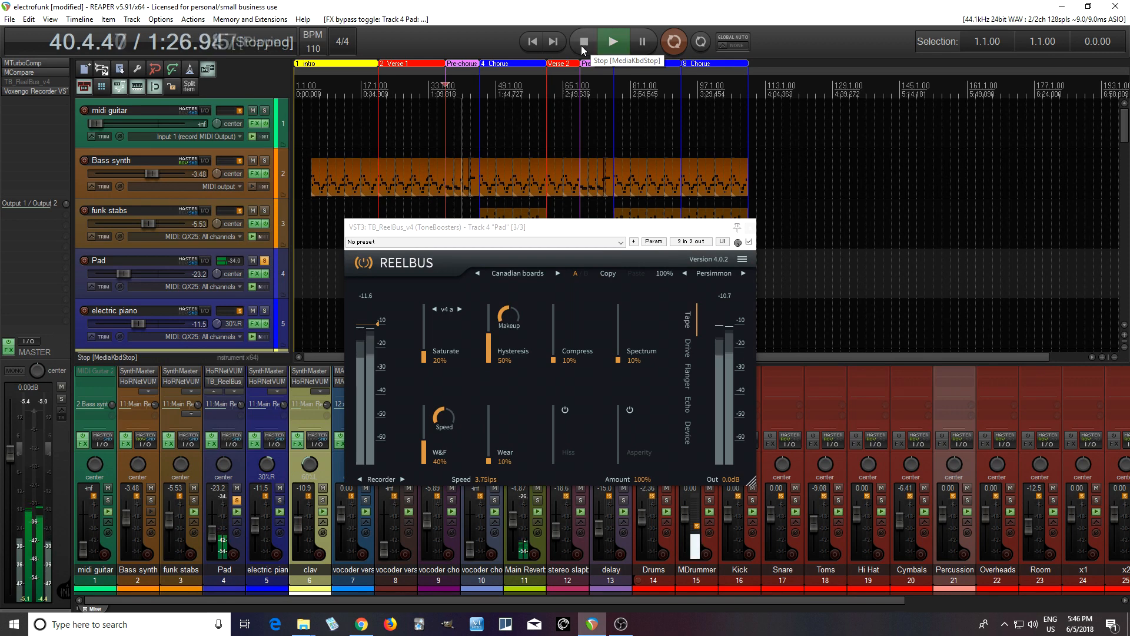
# - Bypass ReelBus on the Pad track, load the Ferox v3 preset, and play the track bypassed and enabled to compare
pyautogui.click(749, 242)
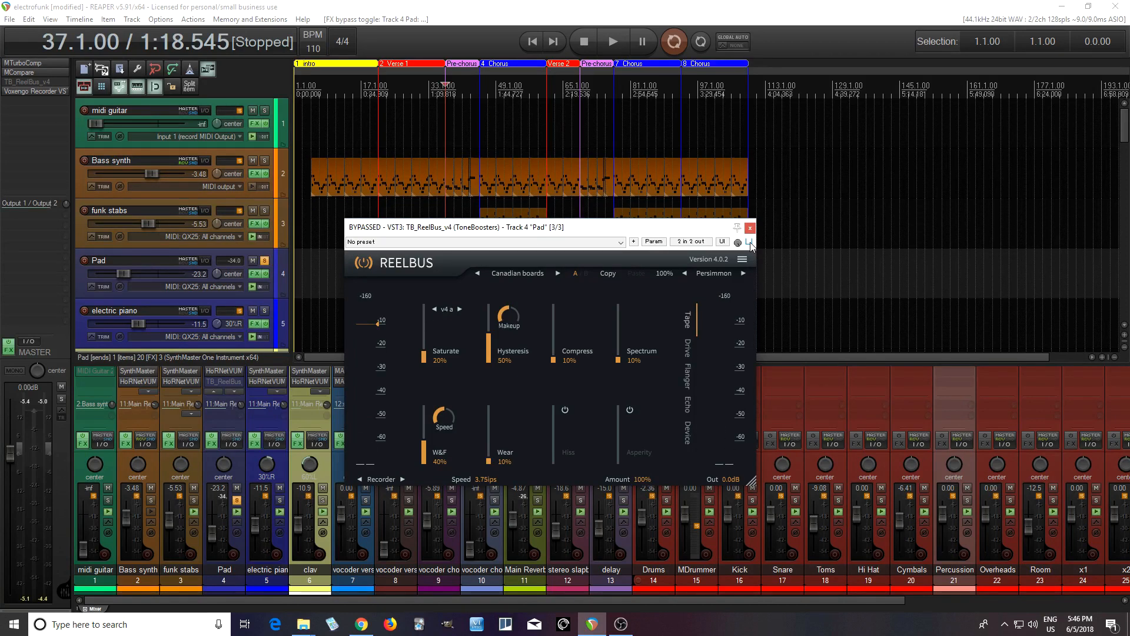
pyautogui.click(517, 273)
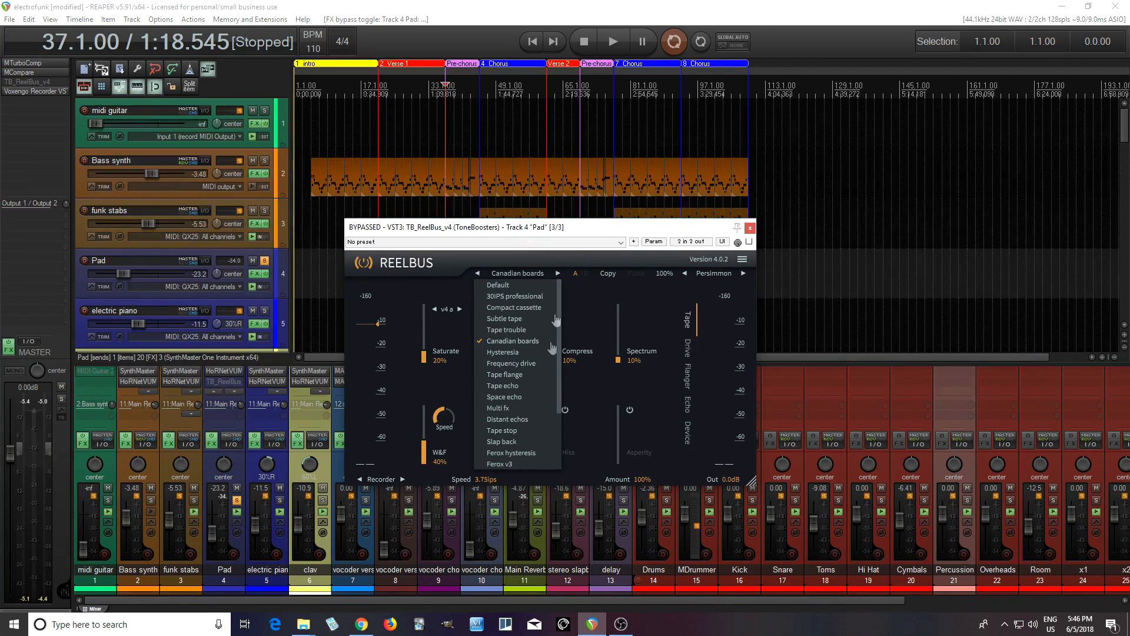
pyautogui.click(504, 465)
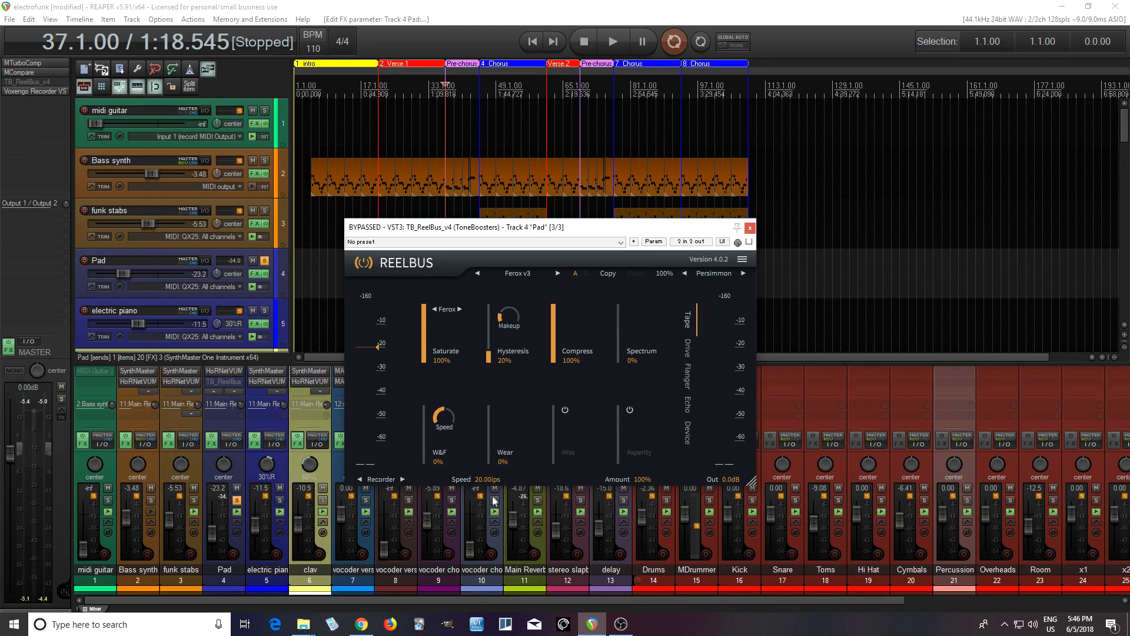
pyautogui.click(604, 50)
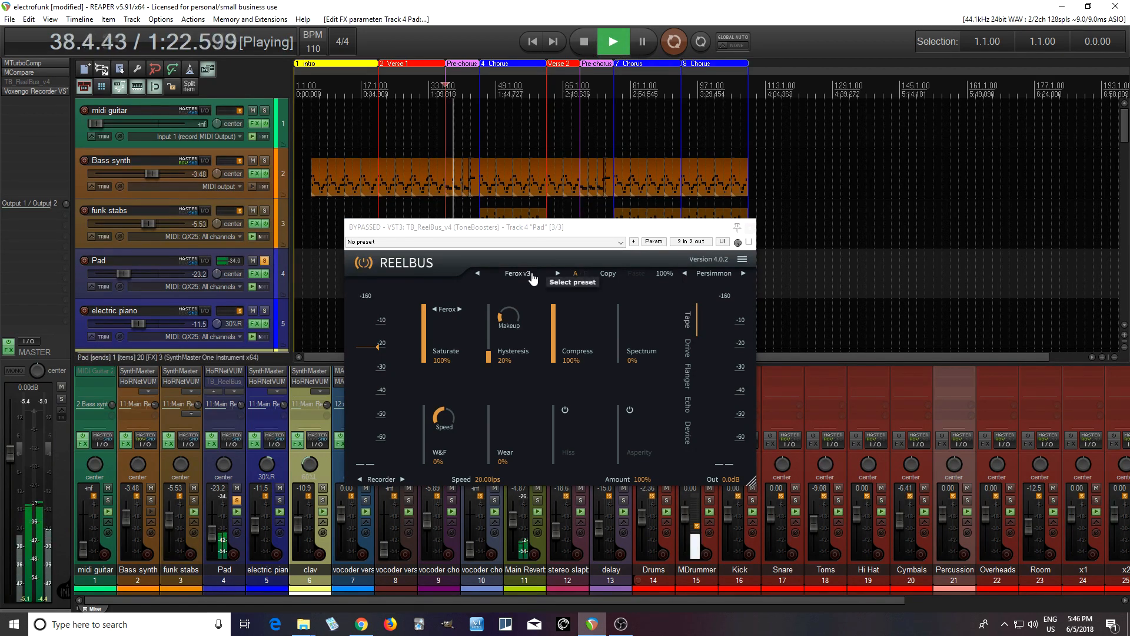
pyautogui.click(749, 242)
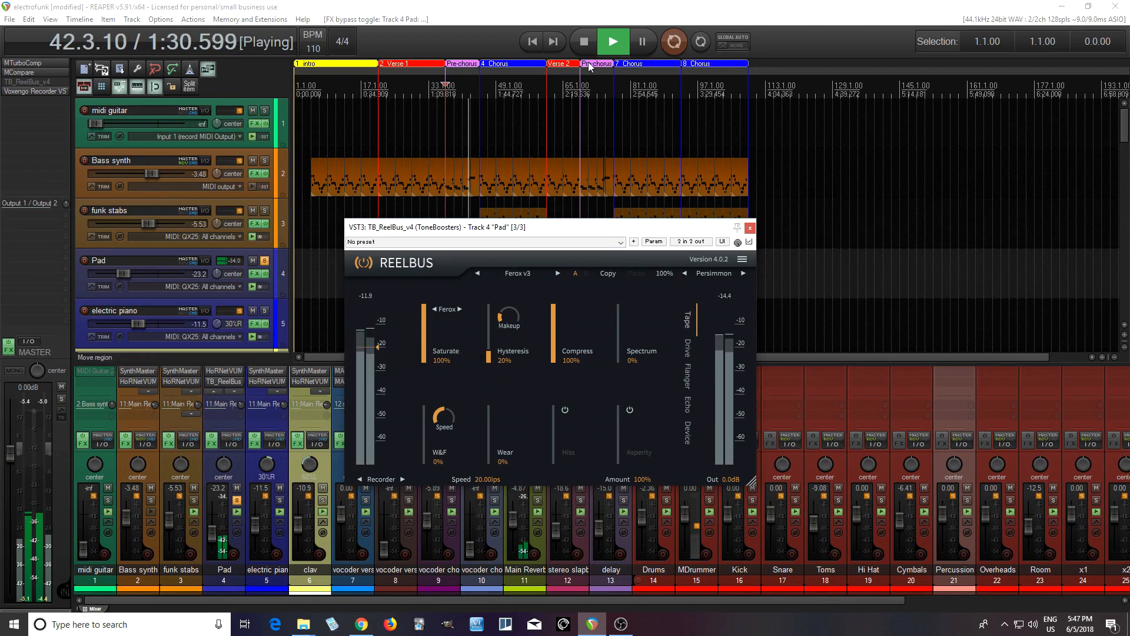
# - Try the Ferox hysteresis preset on the Pad, stop playback, and return to the Ferox v3 preset
pyautogui.click(479, 274)
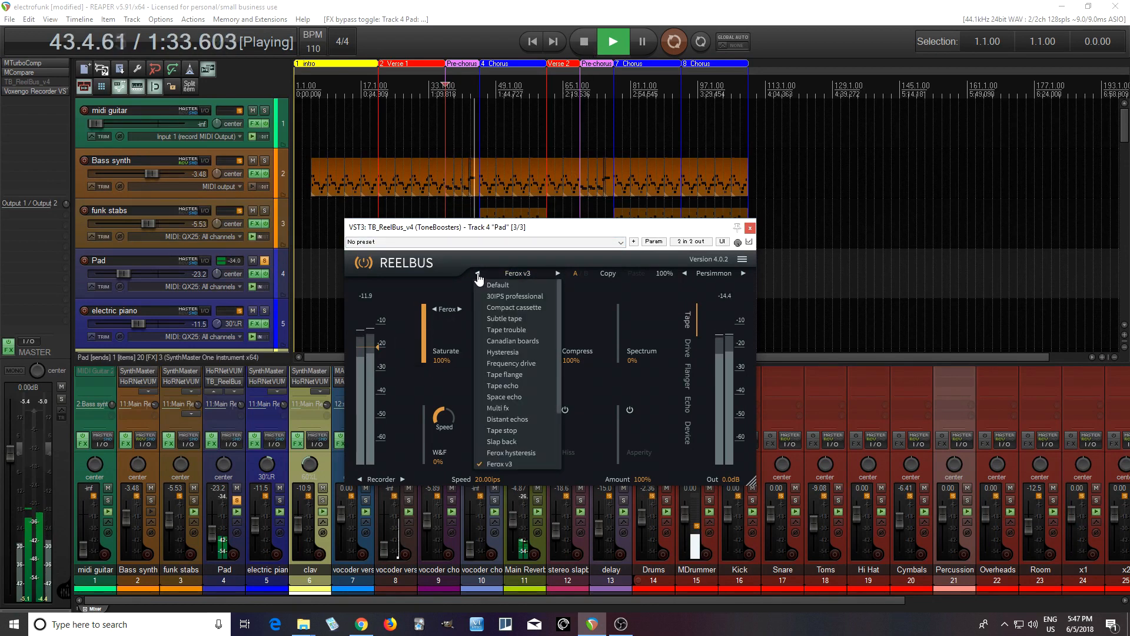
pyautogui.click(511, 452)
pyautogui.click(585, 40)
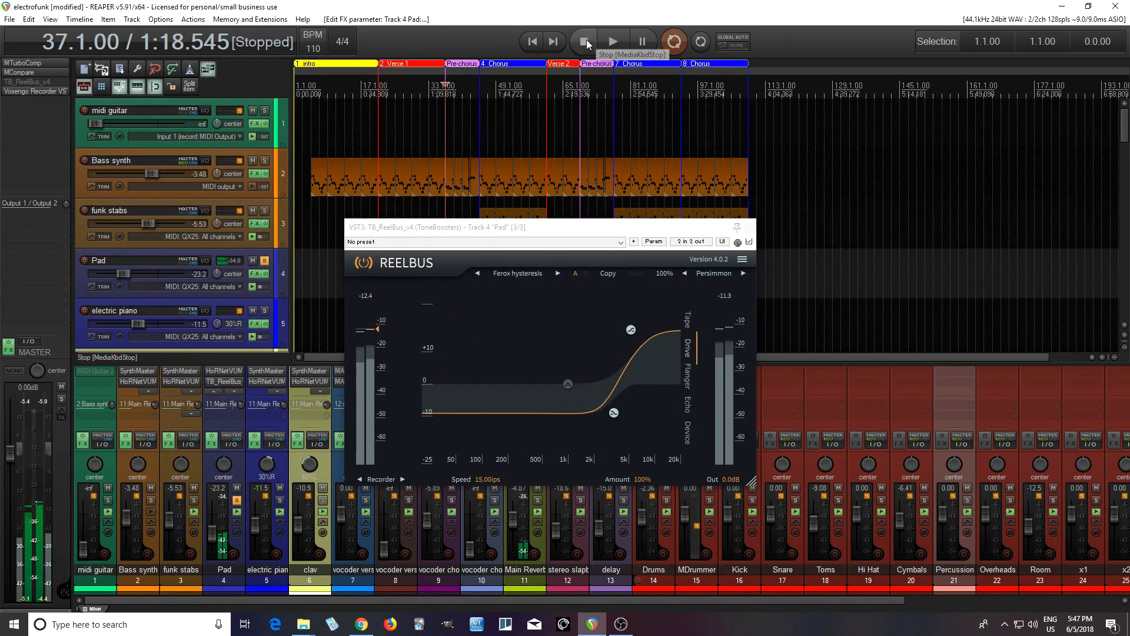
pyautogui.click(522, 278)
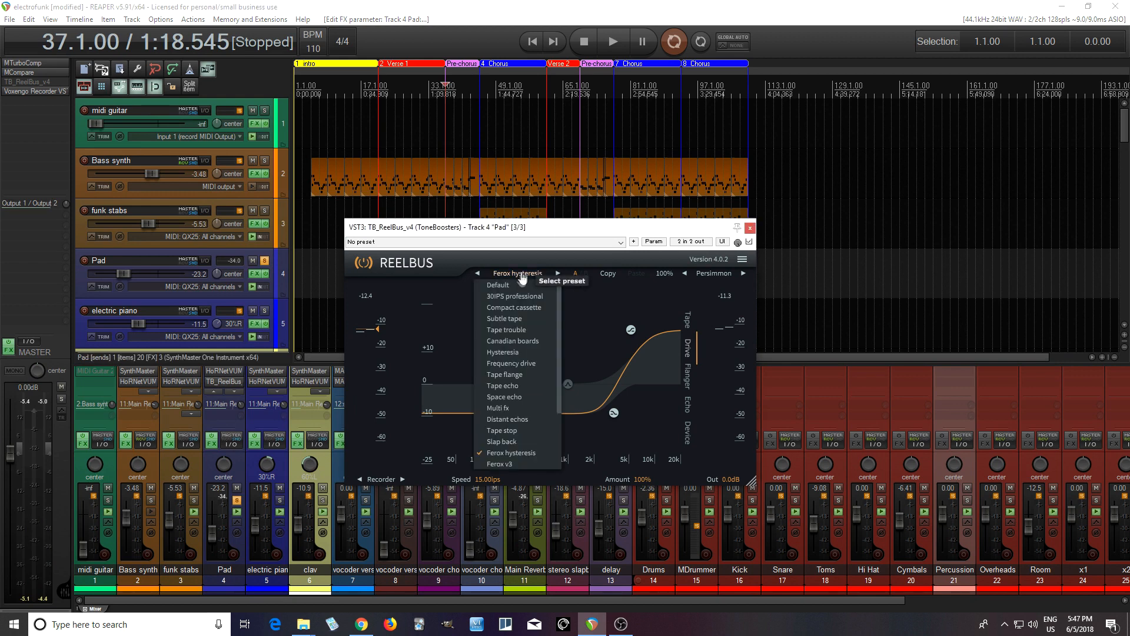
pyautogui.click(513, 465)
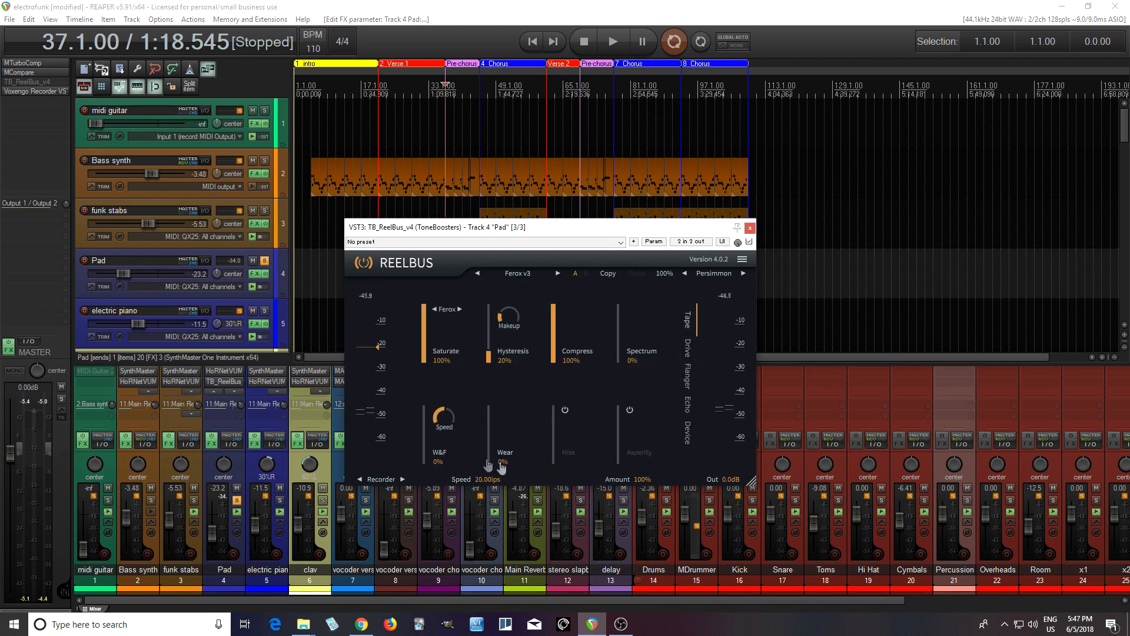
# - Adjust the ReelBus input meter's level marker to about -20 dB while auditioning the Pad track, and stop playback
pyautogui.moveTo(378, 352)
pyautogui.moveTo(381, 352); pyautogui.dragTo(377, 336)
pyautogui.moveTo(379, 338)
pyautogui.mouseDown()
pyautogui.moveTo(378, 384)
pyautogui.moveTo(379, 337)
pyautogui.mouseUp()
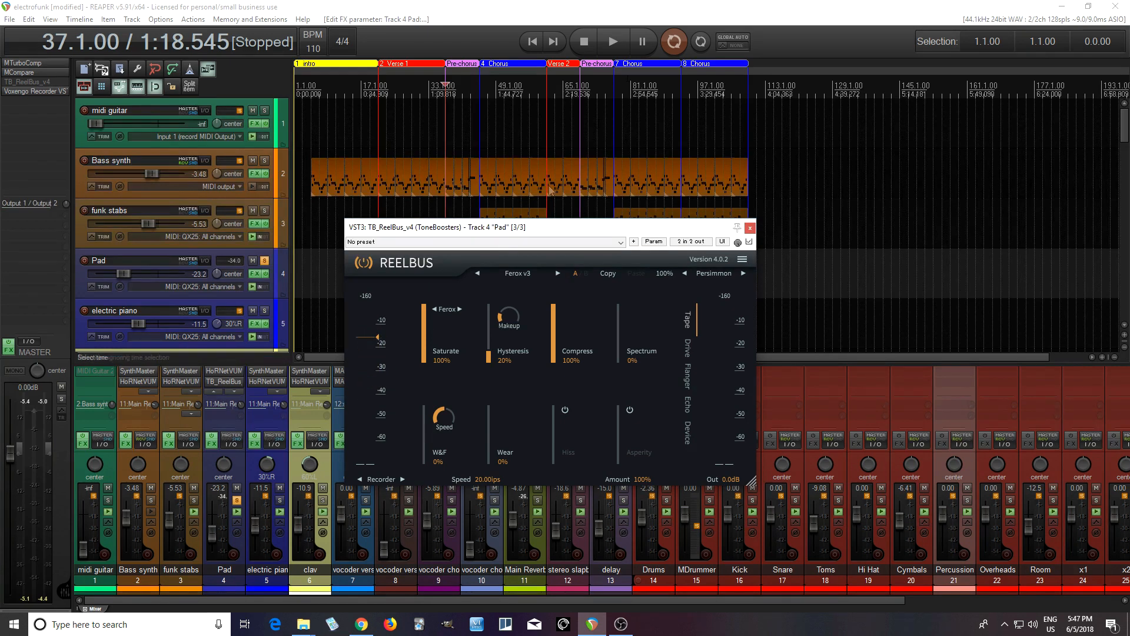
pyautogui.click(618, 42)
pyautogui.moveTo(380, 340)
pyautogui.mouseDown()
pyautogui.moveTo(379, 387)
pyautogui.moveTo(377, 342)
pyautogui.mouseUp()
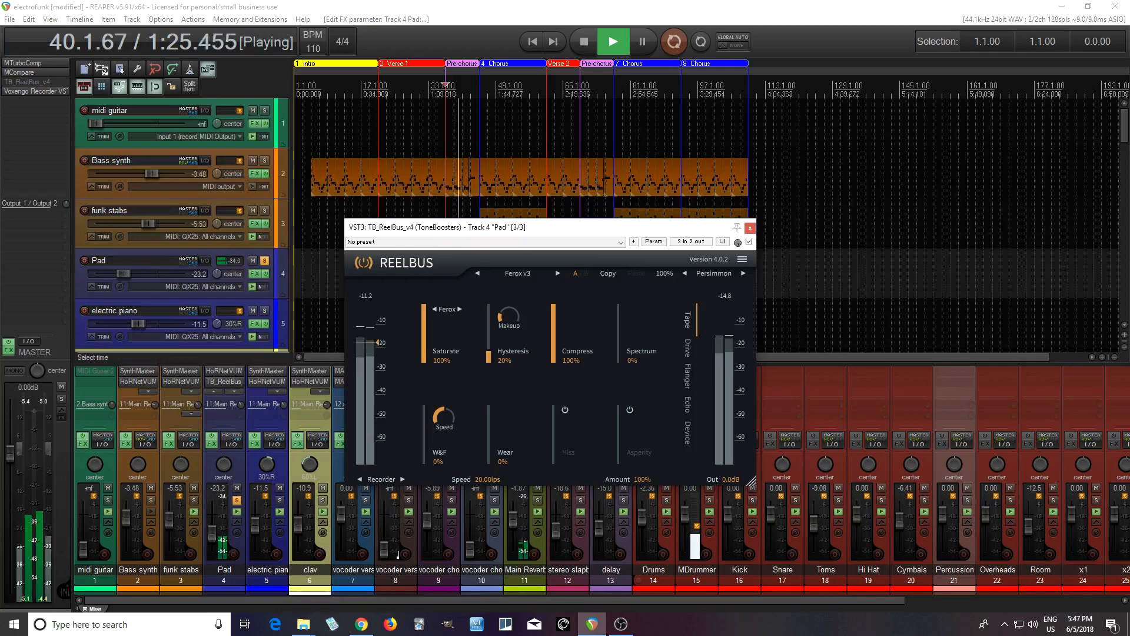
pyautogui.press('space')
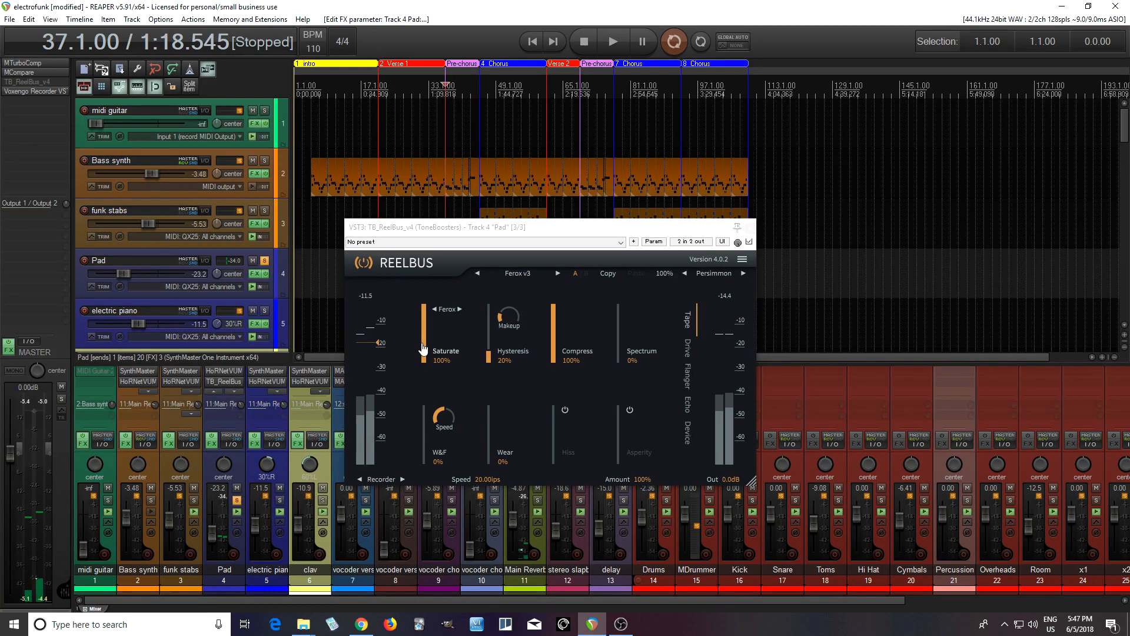
# - Set Saturate to 92% and review the available saturation models, keeping Ferox
pyautogui.moveTo(423, 349)
pyautogui.mouseDown()
pyautogui.moveTo(431, 376)
pyautogui.moveTo(431, 344)
pyautogui.mouseUp()
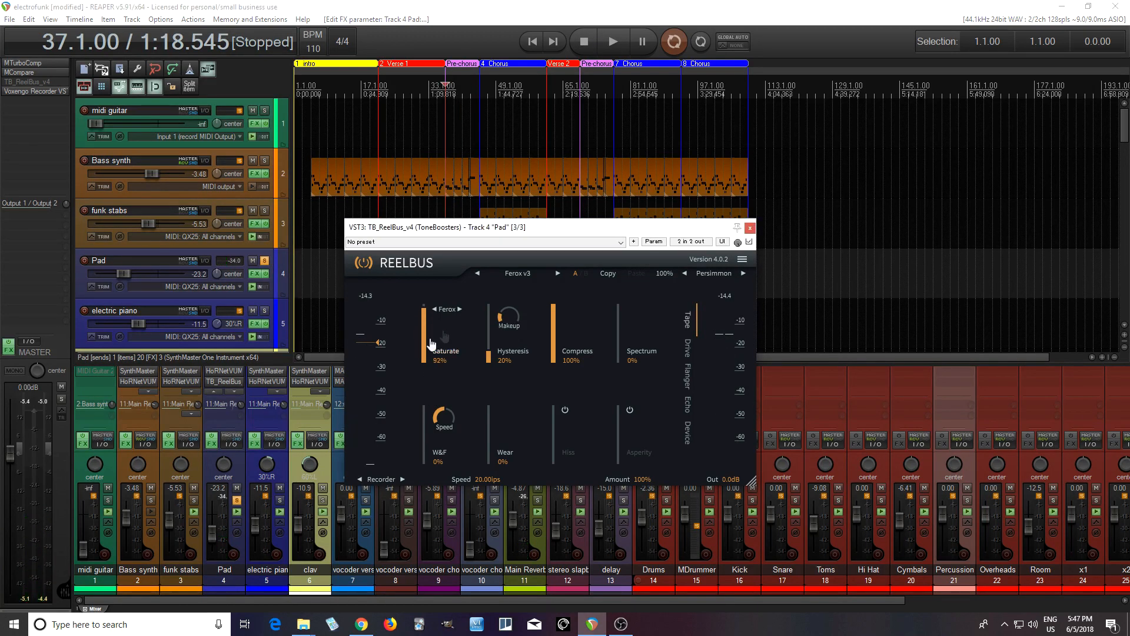
pyautogui.click(451, 313)
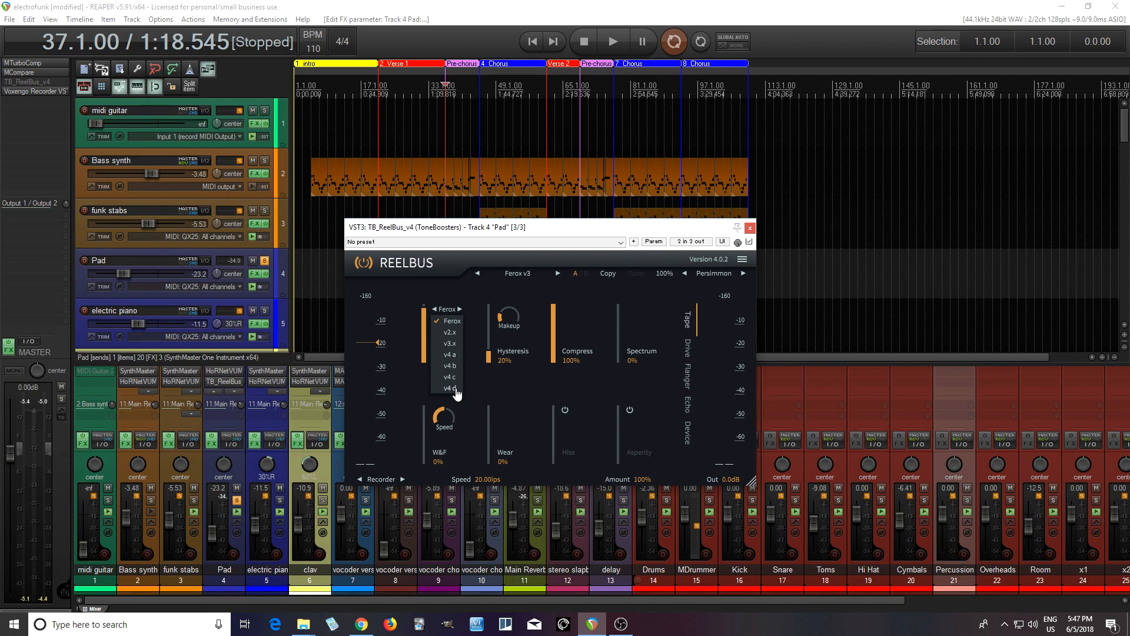
pyautogui.click(478, 338)
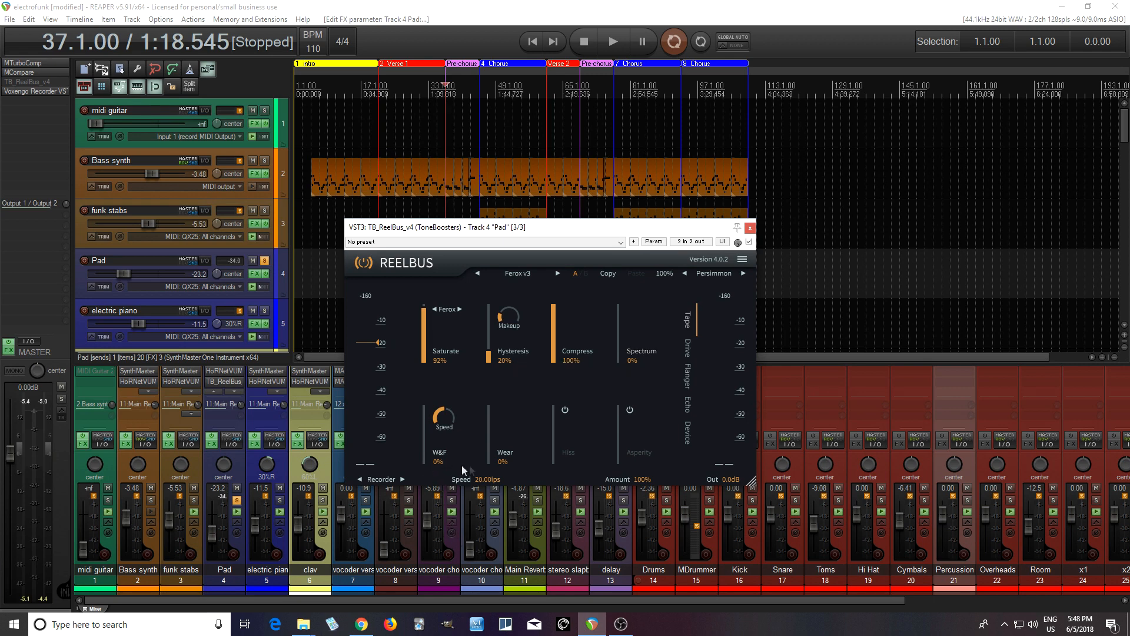
# - Raise the input level marker to about -12 dB and audition tape Wear up to 100% on the Pad, settling it at 2%
pyautogui.moveTo(380, 344); pyautogui.dragTo(380, 327)
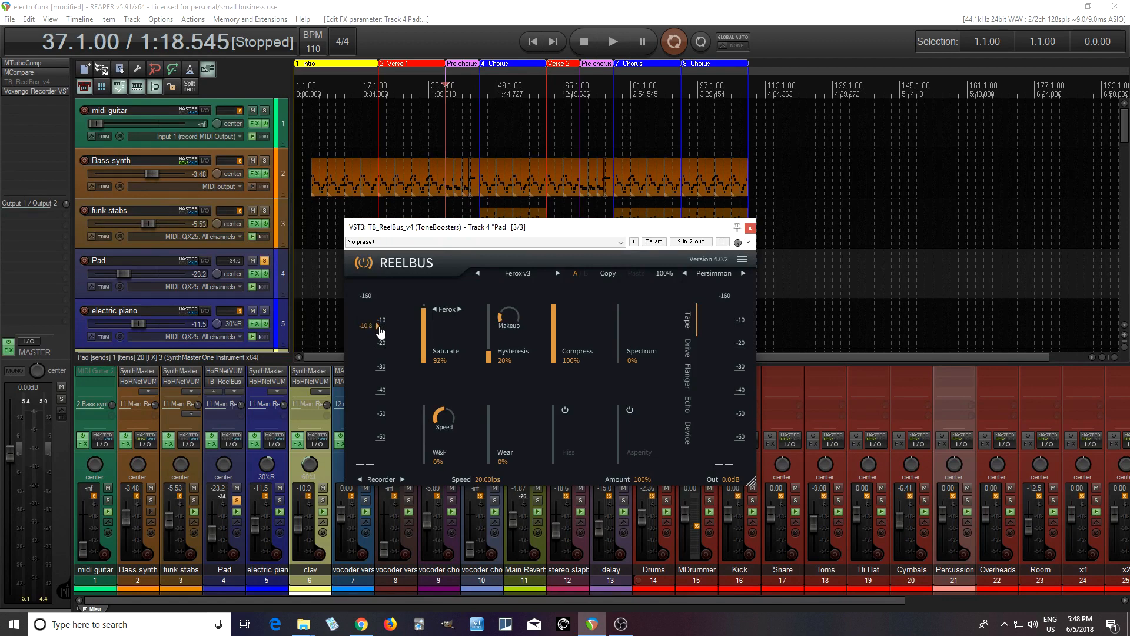
pyautogui.click(608, 49)
pyautogui.moveTo(492, 467); pyautogui.dragTo(484, 295)
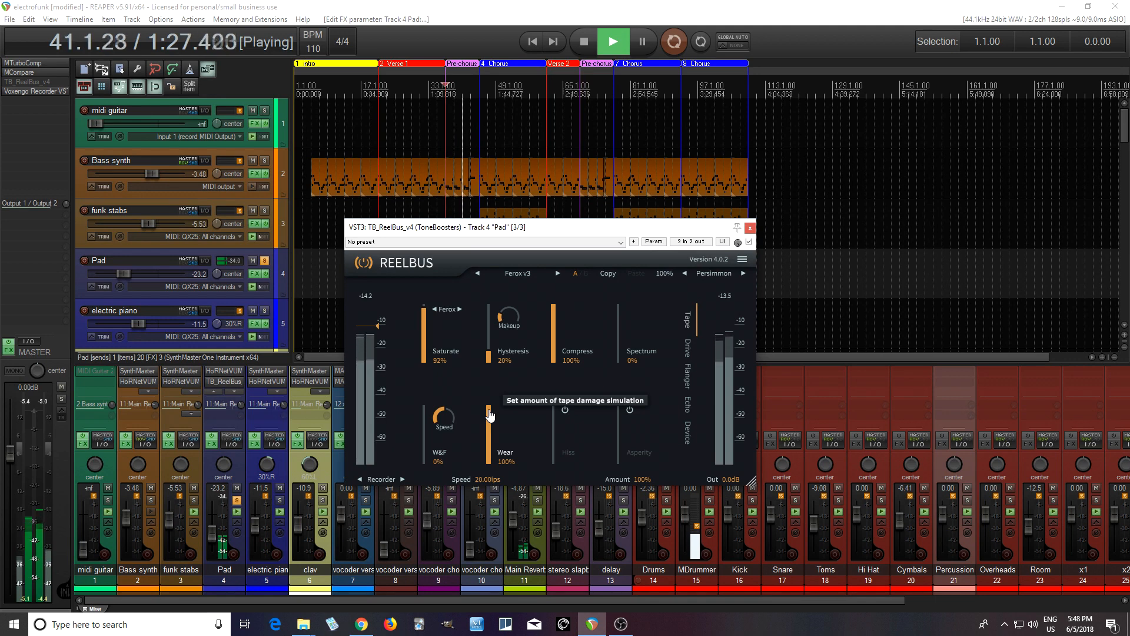
pyautogui.moveTo(490, 415); pyautogui.dragTo(503, 616)
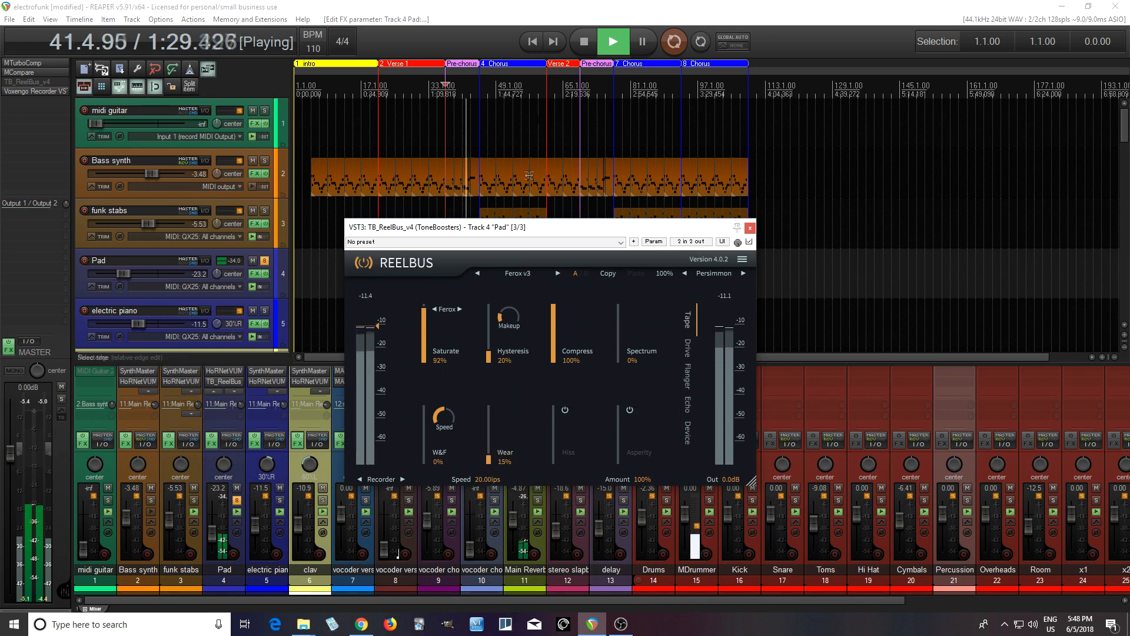
pyautogui.click(584, 42)
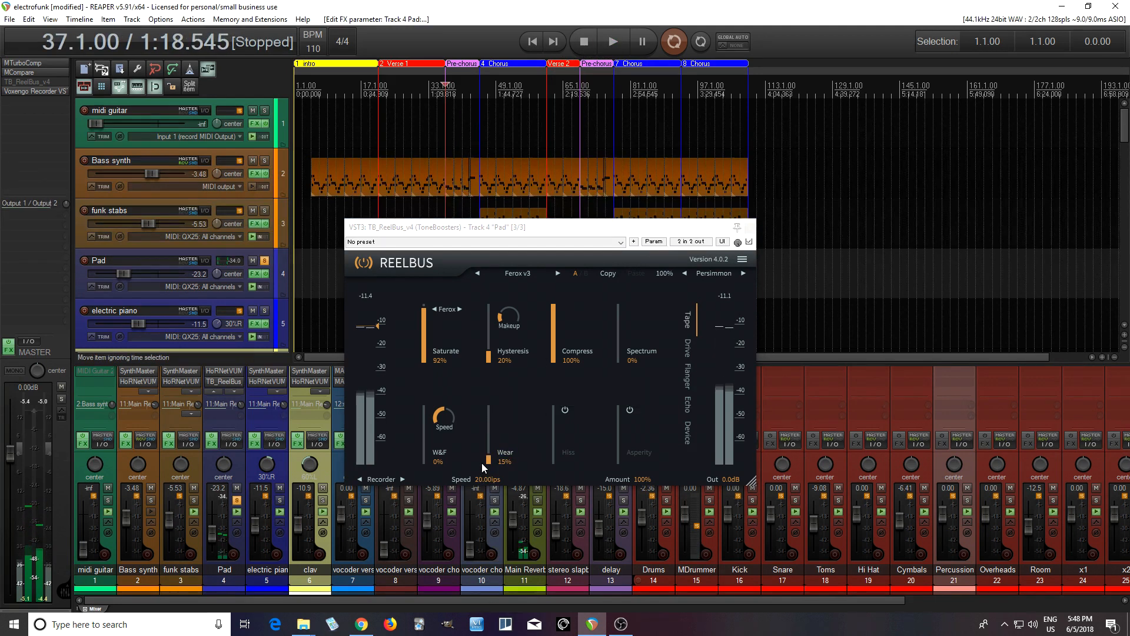
pyautogui.moveTo(491, 460); pyautogui.dragTo(491, 479)
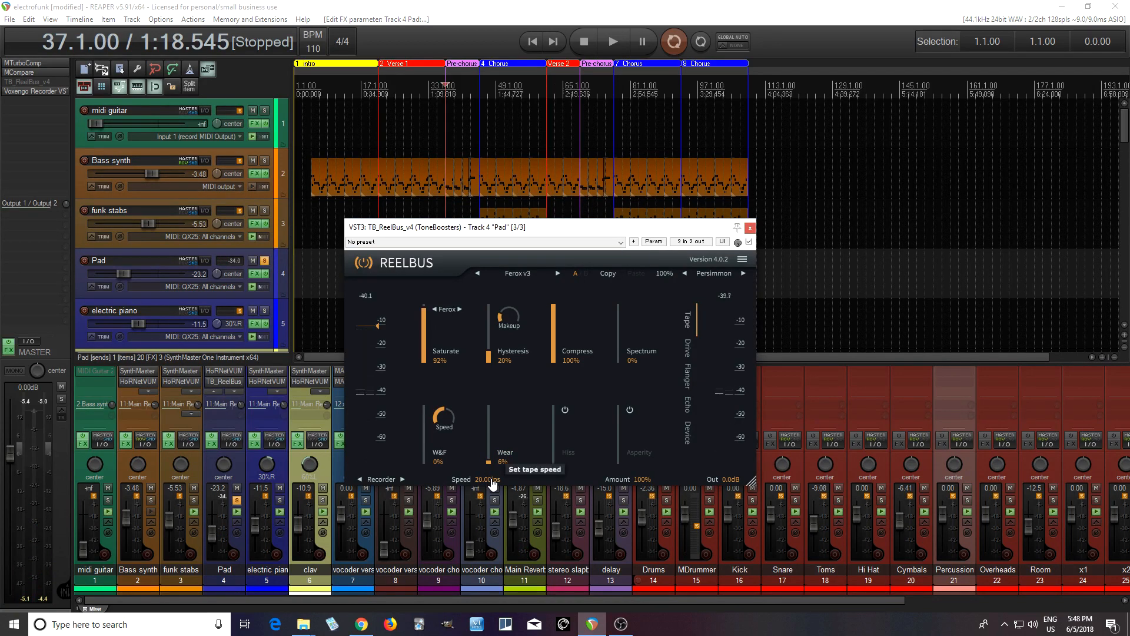
pyautogui.scroll(-1, 494, 471)
# - Audition tape Hiss on the playing Pad track, set to -85.2 dB, and switch Hiss off again after stopping
pyautogui.click(565, 411)
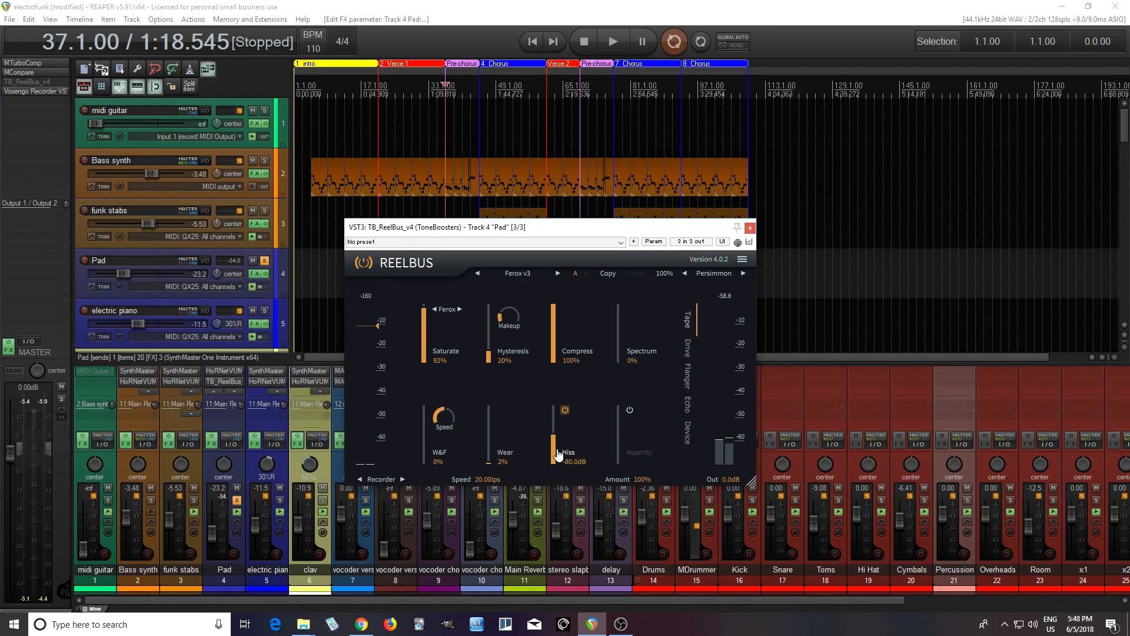
pyautogui.click(619, 39)
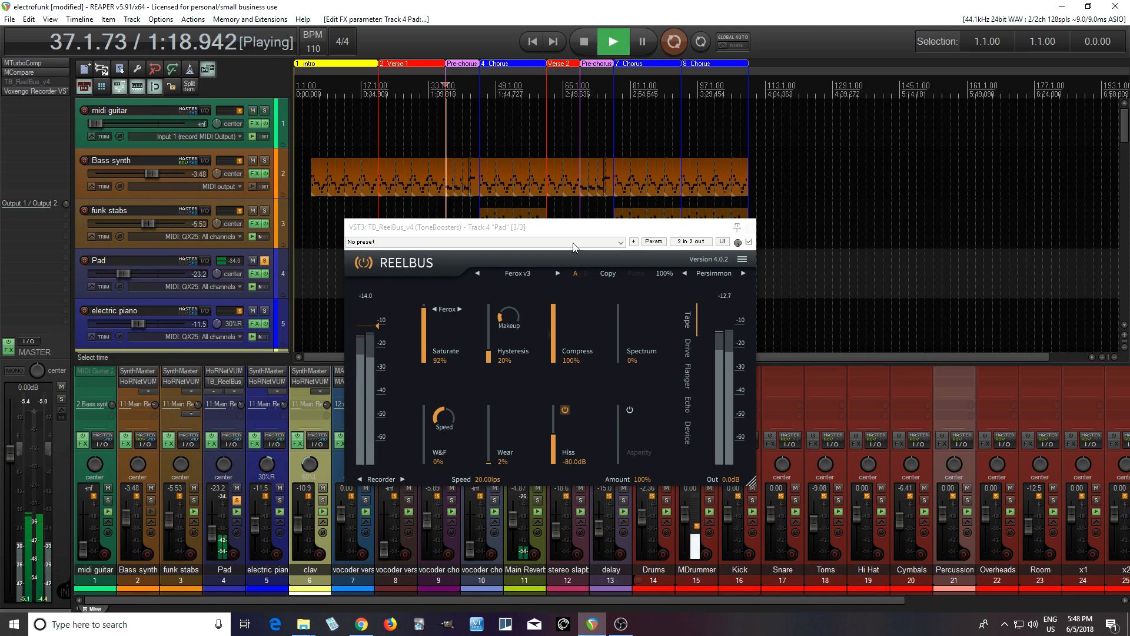
pyautogui.moveTo(554, 451)
pyautogui.mouseDown()
pyautogui.moveTo(560, 368)
pyautogui.moveTo(558, 466)
pyautogui.mouseUp()
pyautogui.click(583, 42)
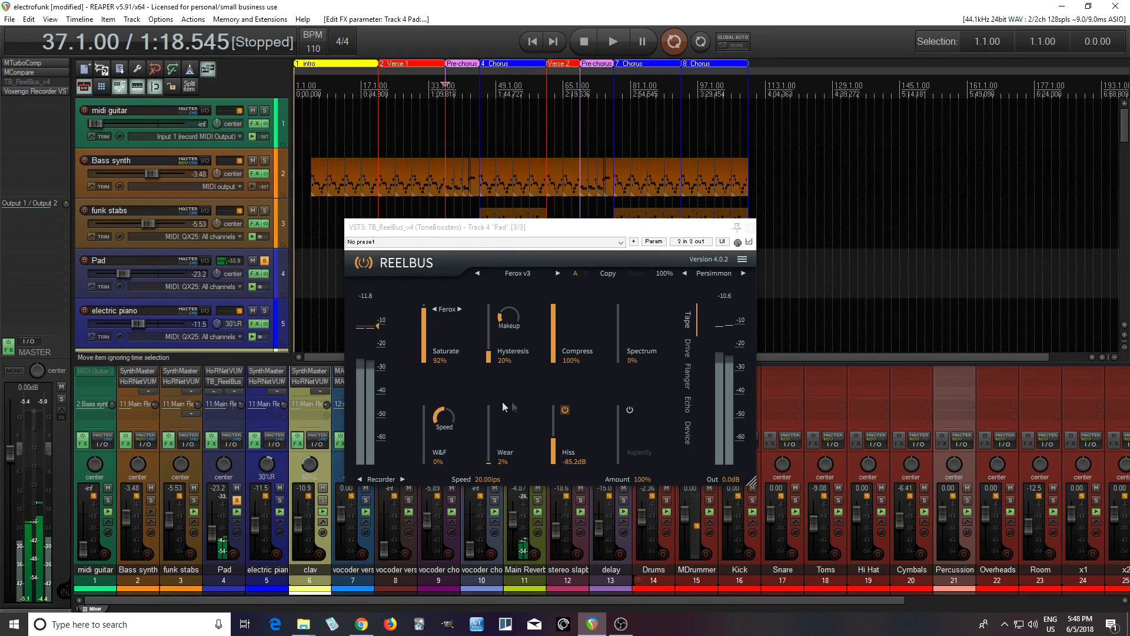
pyautogui.click(565, 410)
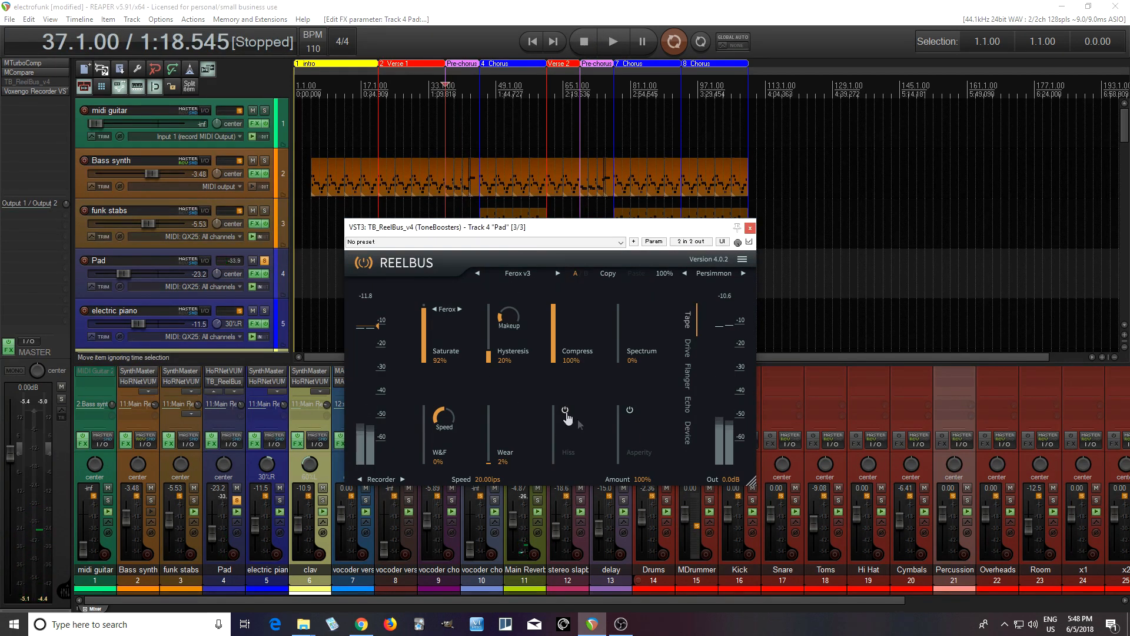
# - Audition Asperity noise on the playing Pad, from -20.0 dB down to -56.1 dB, and disable it after stopping
pyautogui.click(630, 410)
pyautogui.click(613, 42)
pyautogui.moveTo(619, 451); pyautogui.dragTo(613, 362)
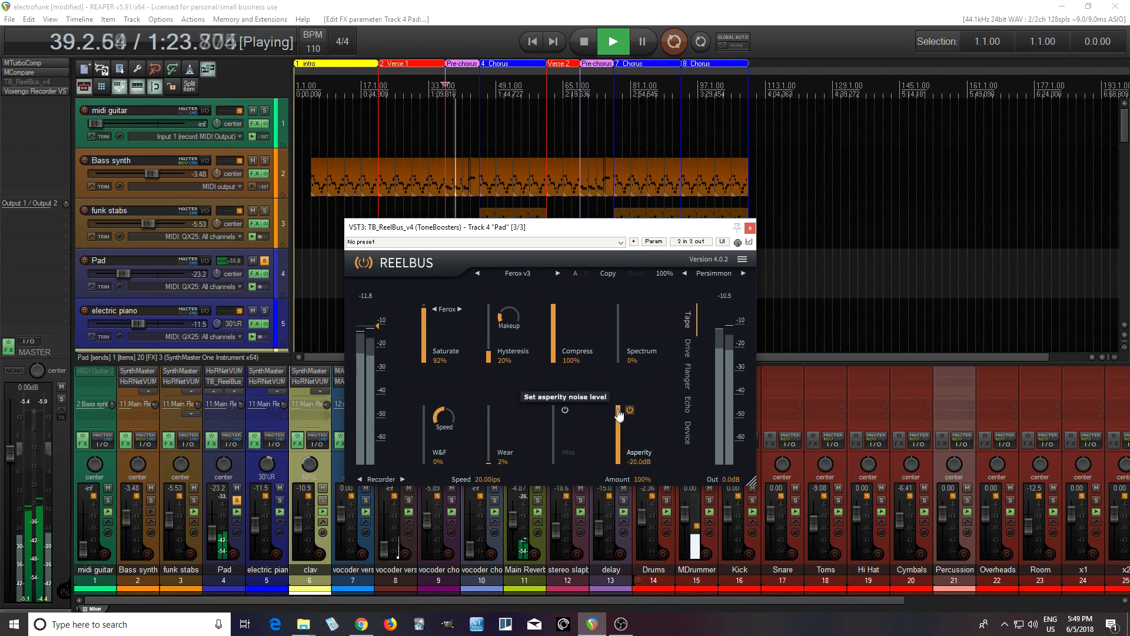
pyautogui.click(584, 41)
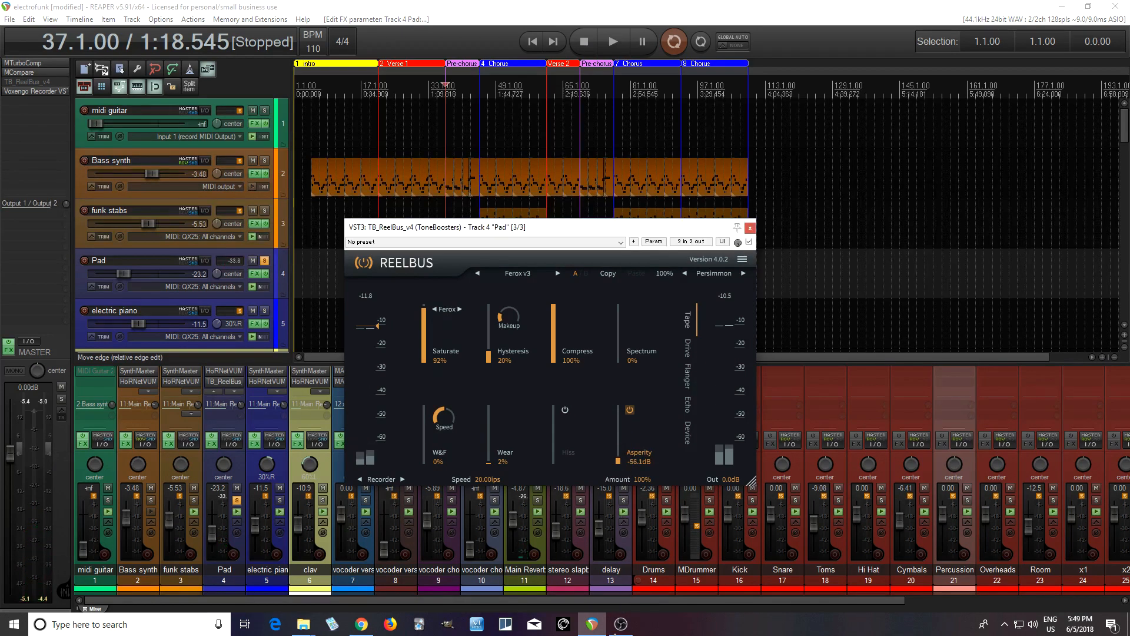
pyautogui.click(630, 411)
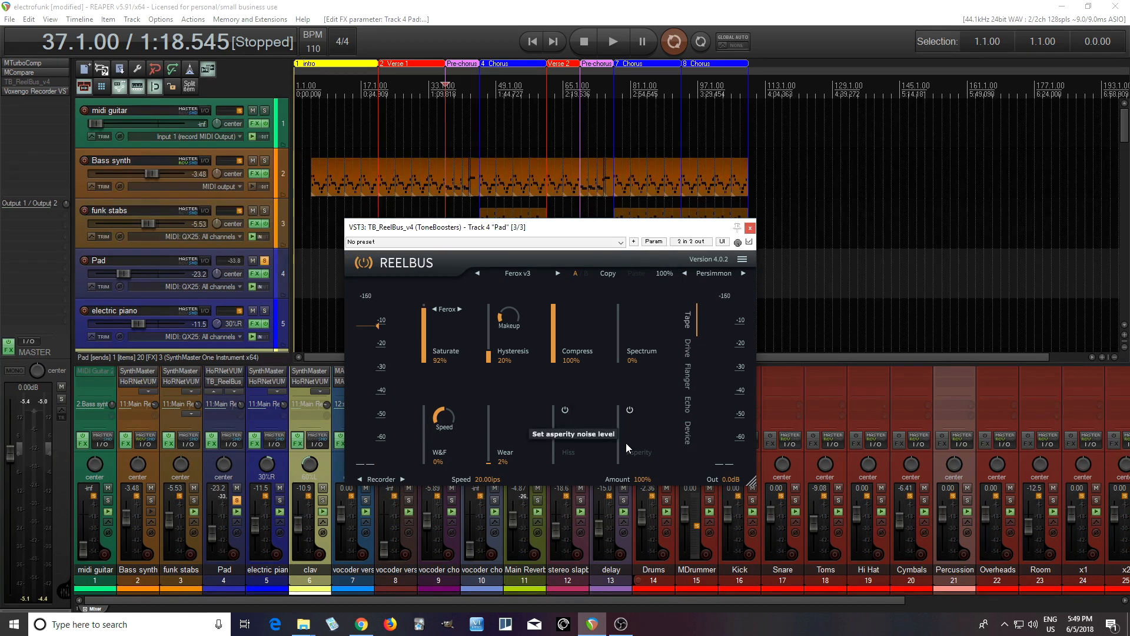
# - Flatten the Drive curve's high band and, while playing the Pad, set its low band to 234 Hz and 0.8 dB
pyautogui.click(691, 359)
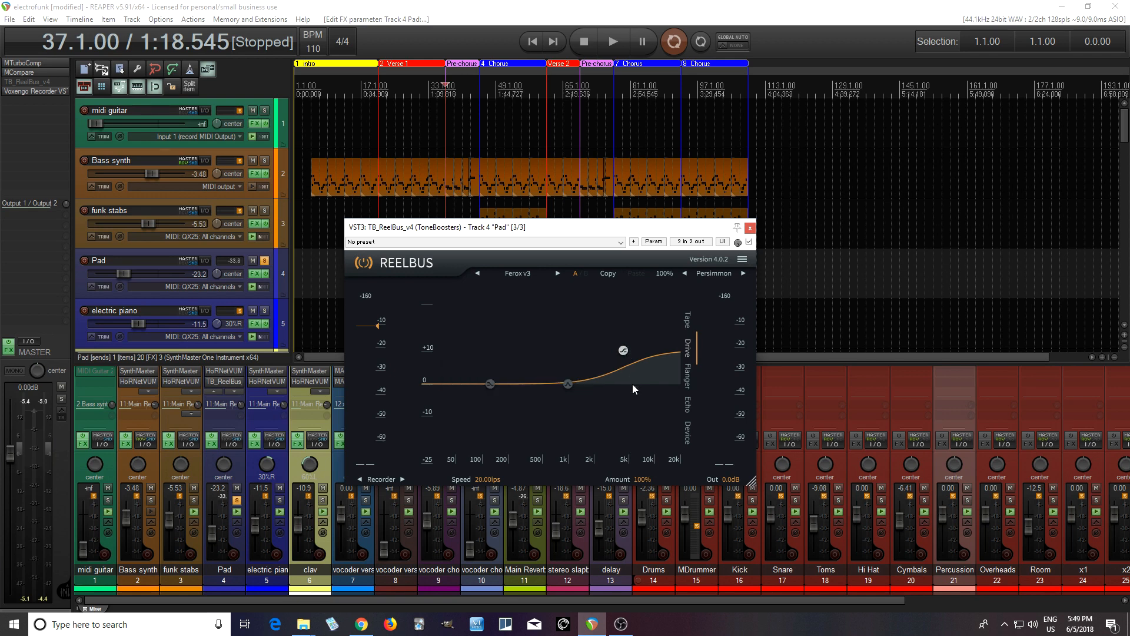
pyautogui.moveTo(624, 352); pyautogui.dragTo(616, 387)
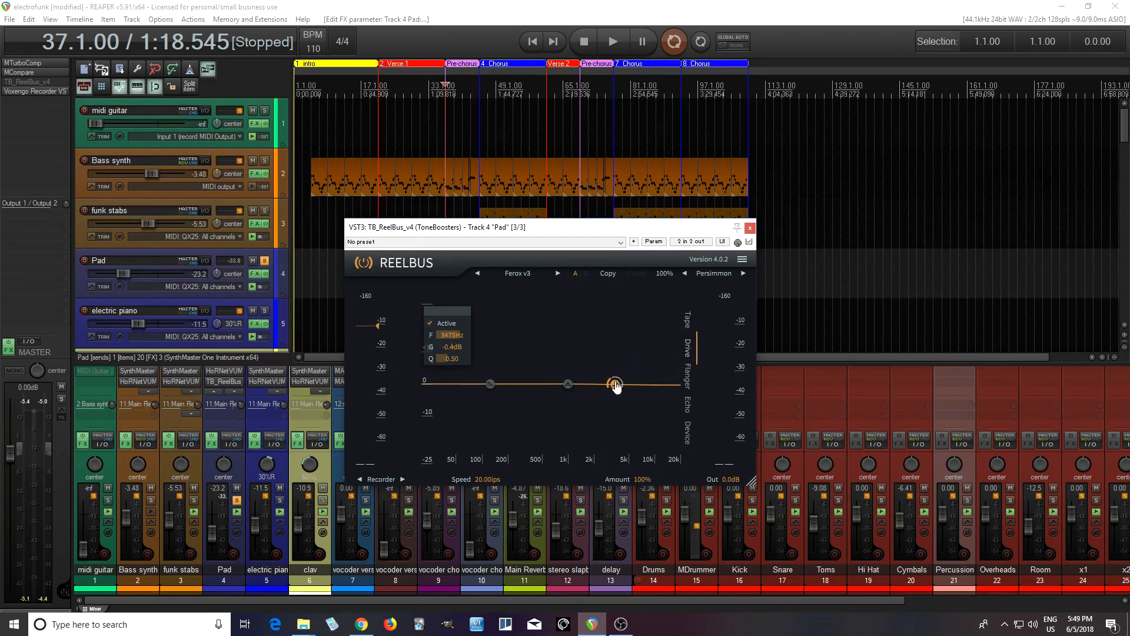
pyautogui.click(609, 41)
pyautogui.moveTo(616, 384)
pyautogui.mouseDown()
pyautogui.moveTo(588, 317)
pyautogui.moveTo(595, 295)
pyautogui.moveTo(593, 442)
pyautogui.moveTo(603, 386)
pyautogui.mouseUp()
pyautogui.moveTo(490, 384); pyautogui.dragTo(514, 381)
pyautogui.click(590, 45)
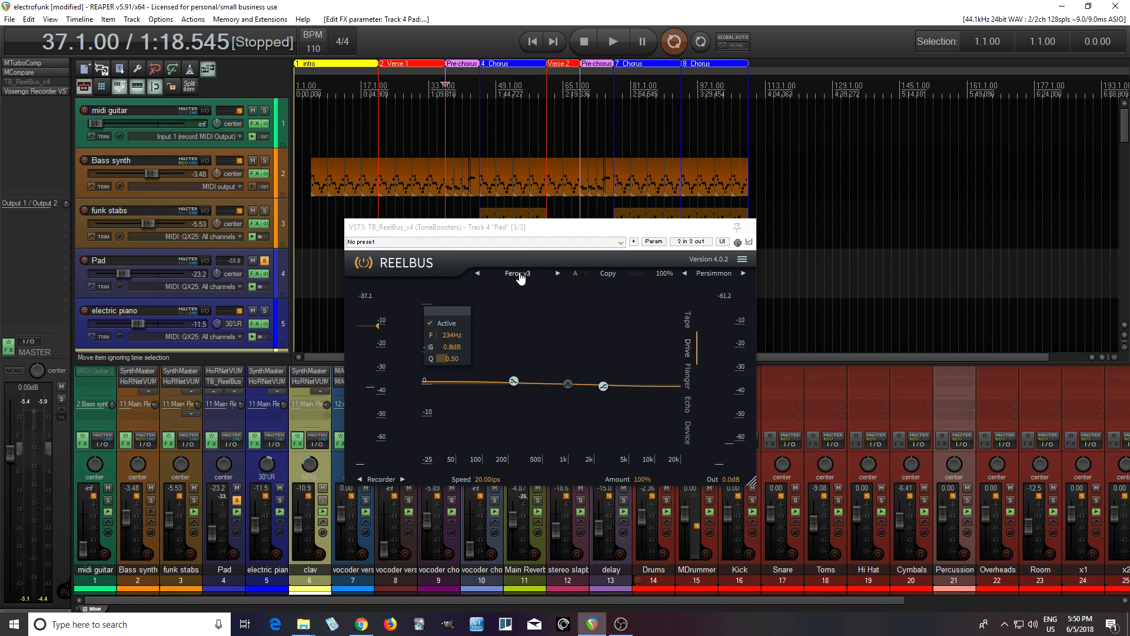
# - Show the Flanger settings, load the Tape flange preset, and play the Pad track
pyautogui.click(689, 380)
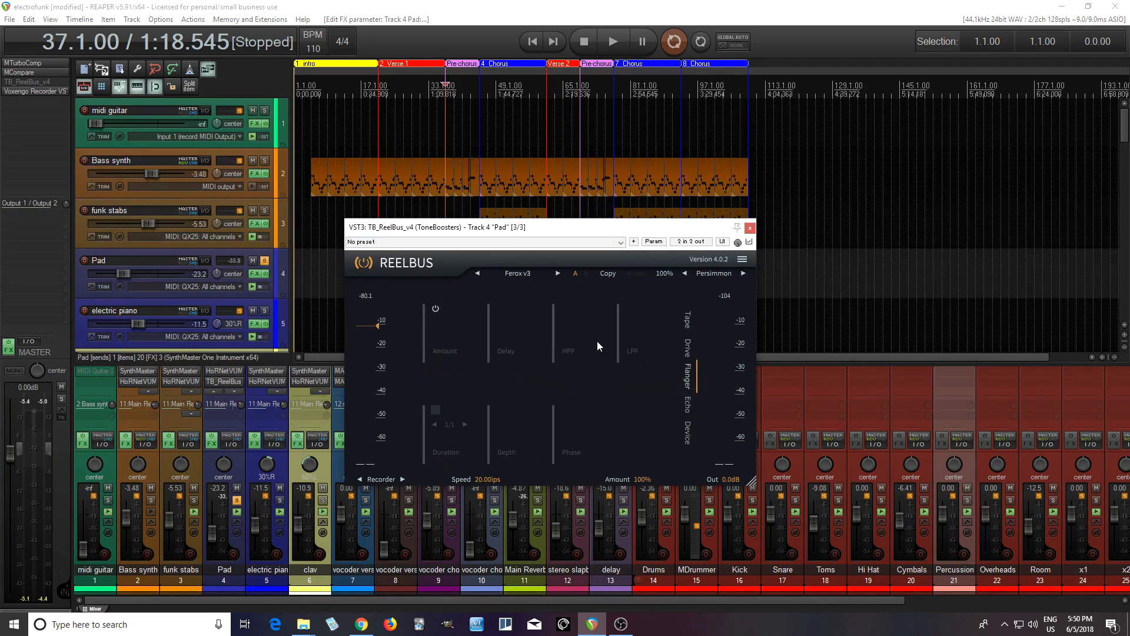
pyautogui.click(515, 274)
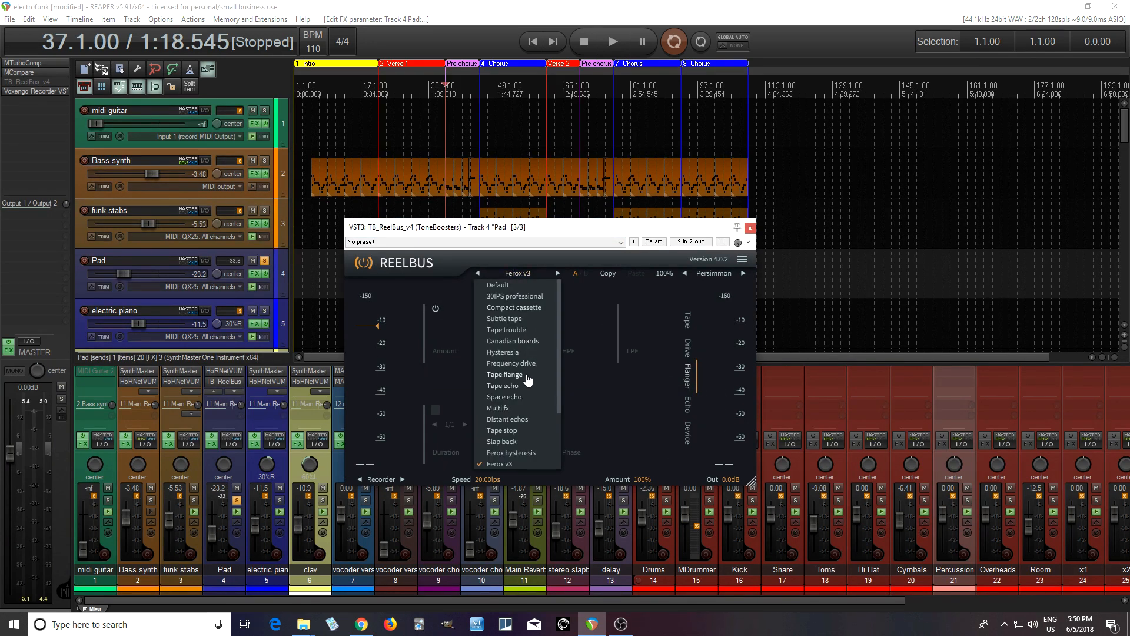
pyautogui.click(511, 375)
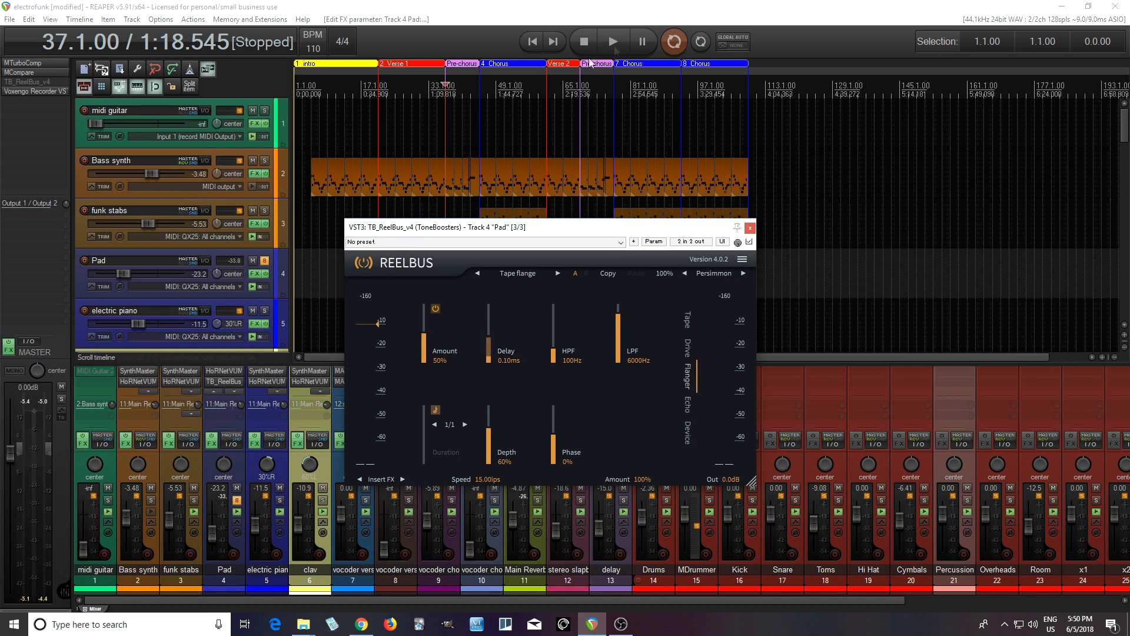
pyautogui.click(616, 43)
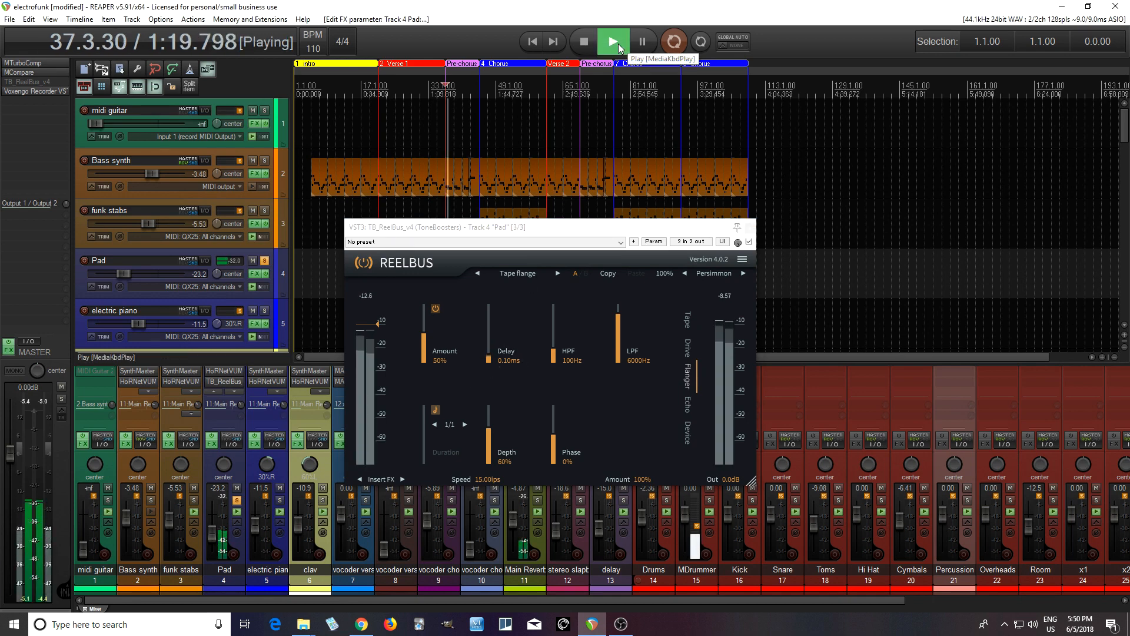
# - Set the flanger Amount to 87% and its tempo-synced duration to 1/1t during playback
pyautogui.moveTo(419, 351); pyautogui.dragTo(423, 303)
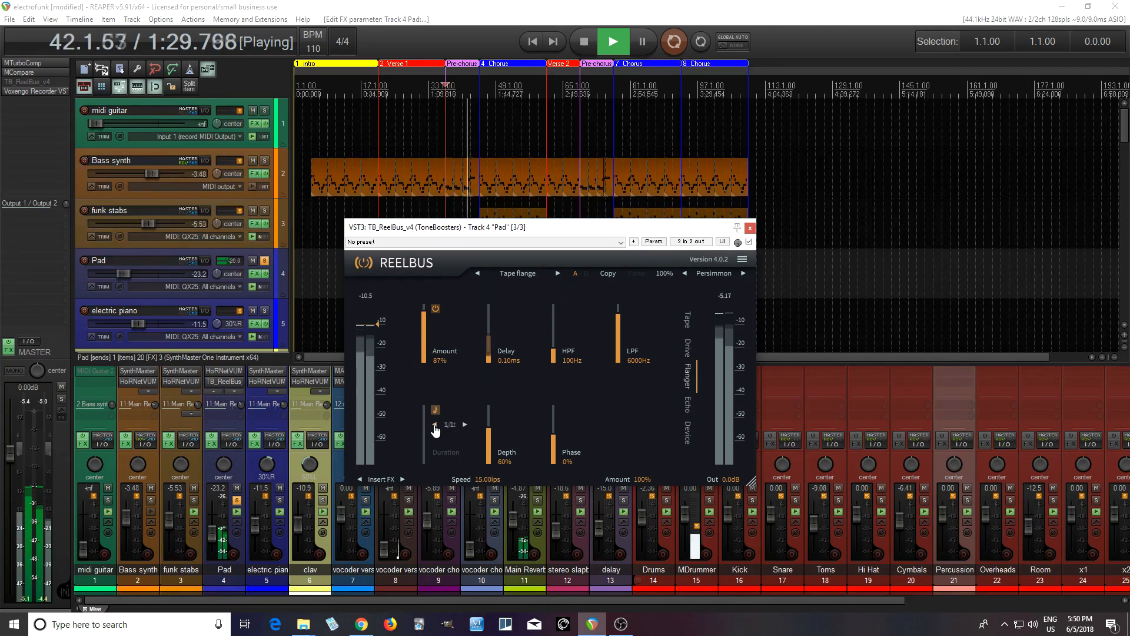
pyautogui.click(465, 424)
pyautogui.click(466, 425)
pyautogui.click(434, 425)
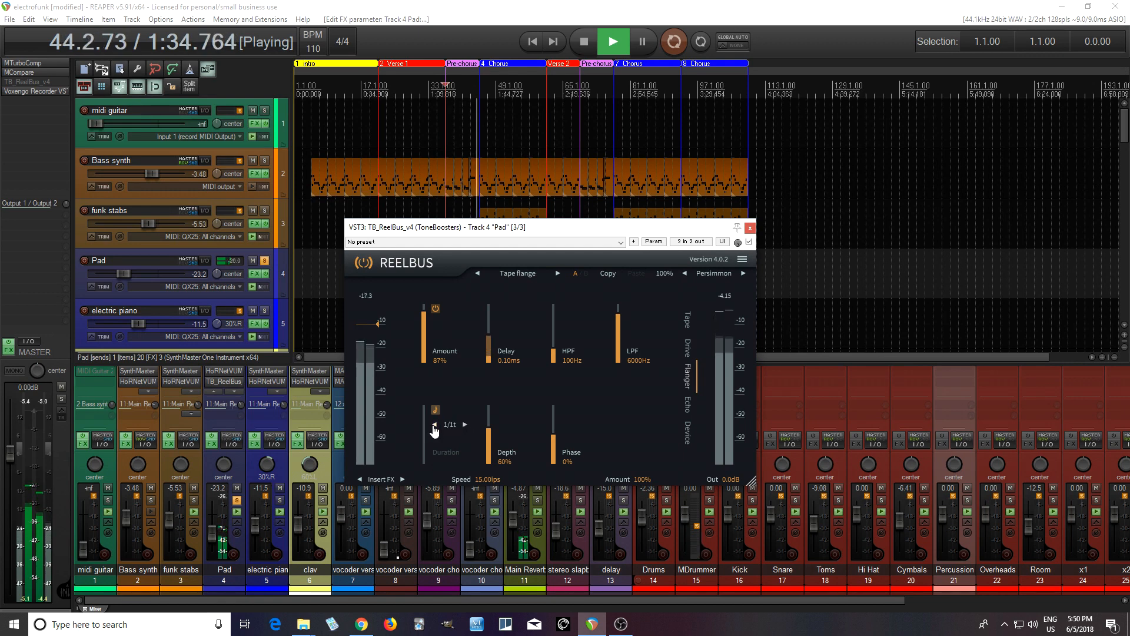
# - Stop playback and turn off tempo sync for the flanger duration on the Pad track
pyautogui.click(584, 42)
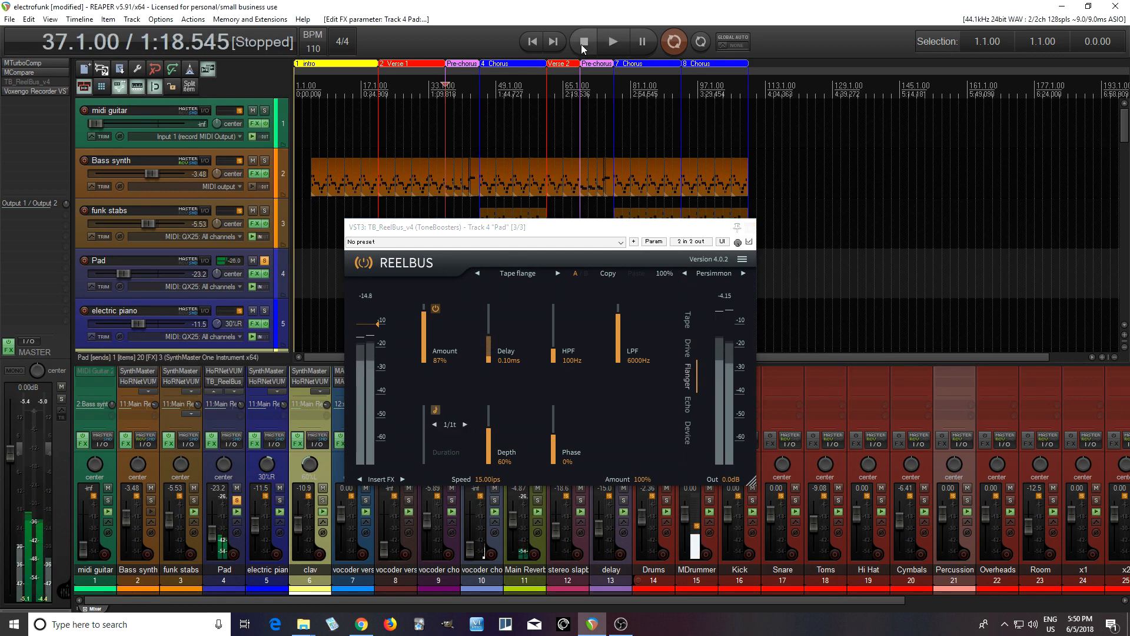
pyautogui.click(435, 412)
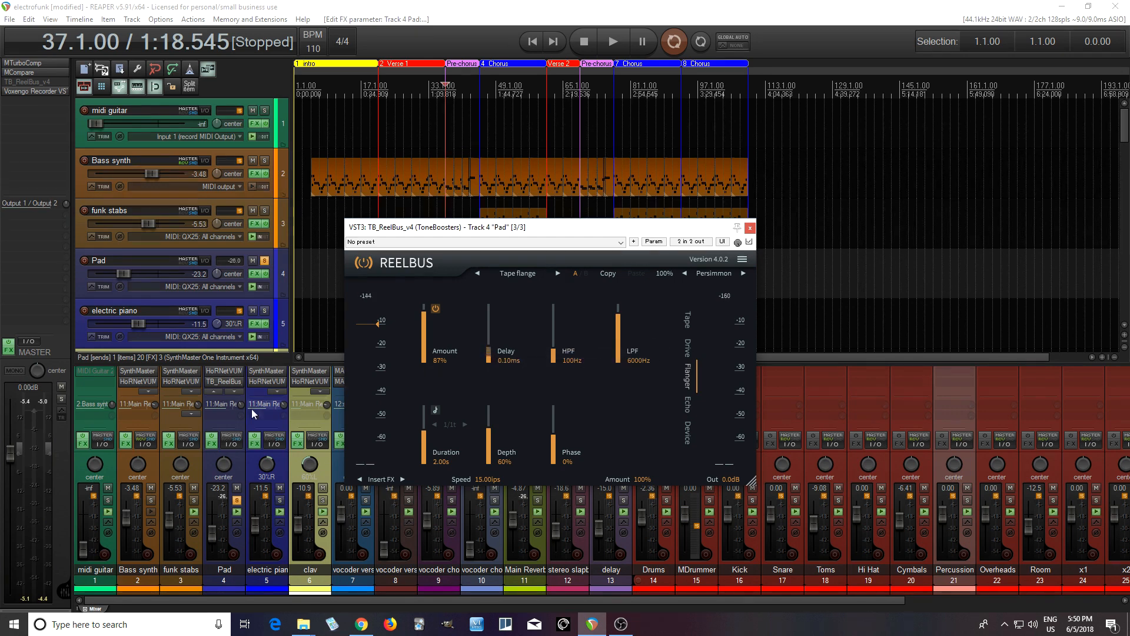
# - Close the Pad's ReelBus window, copy the plugin to the clav track, and open it there
pyautogui.click(749, 228)
pyautogui.click(317, 391)
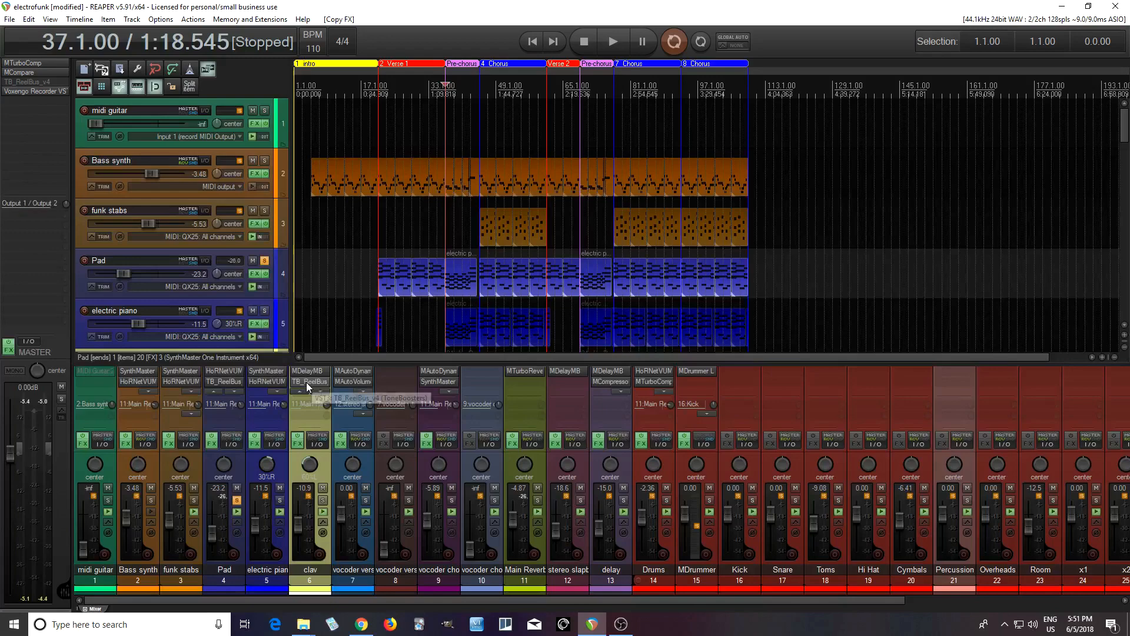
pyautogui.click(306, 383)
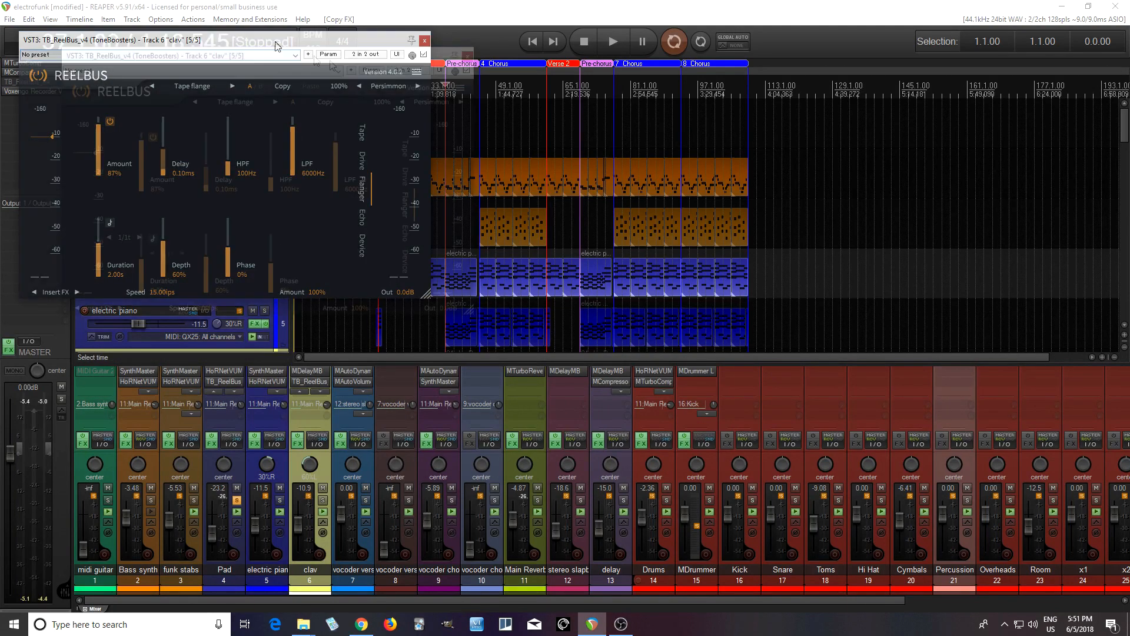
# - Load the Tape echo preset on the clav track and audition the soloed track with ReelBus bypassed
pyautogui.click(438, 153)
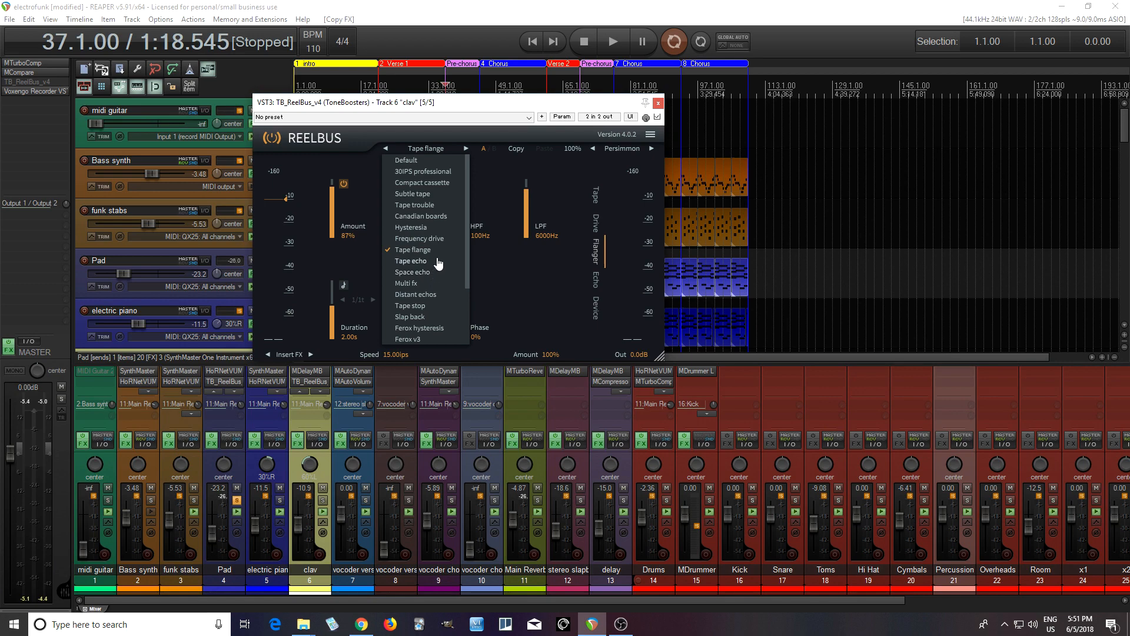
pyautogui.click(411, 261)
pyautogui.moveTo(377, 102); pyautogui.dragTo(634, 175)
pyautogui.click(914, 189)
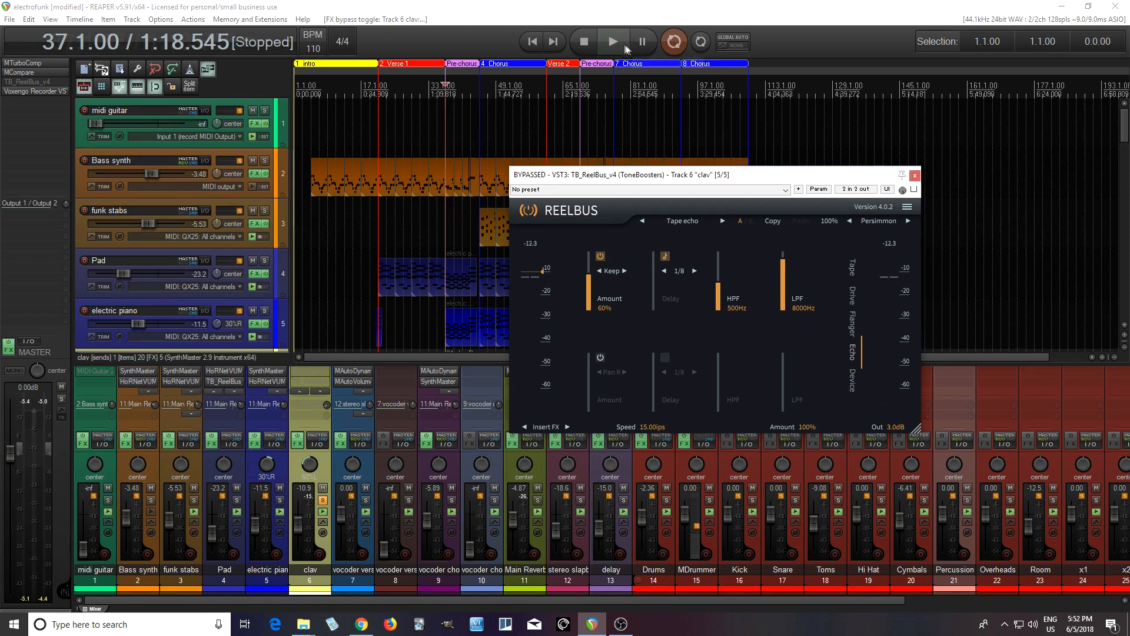
pyautogui.click(614, 41)
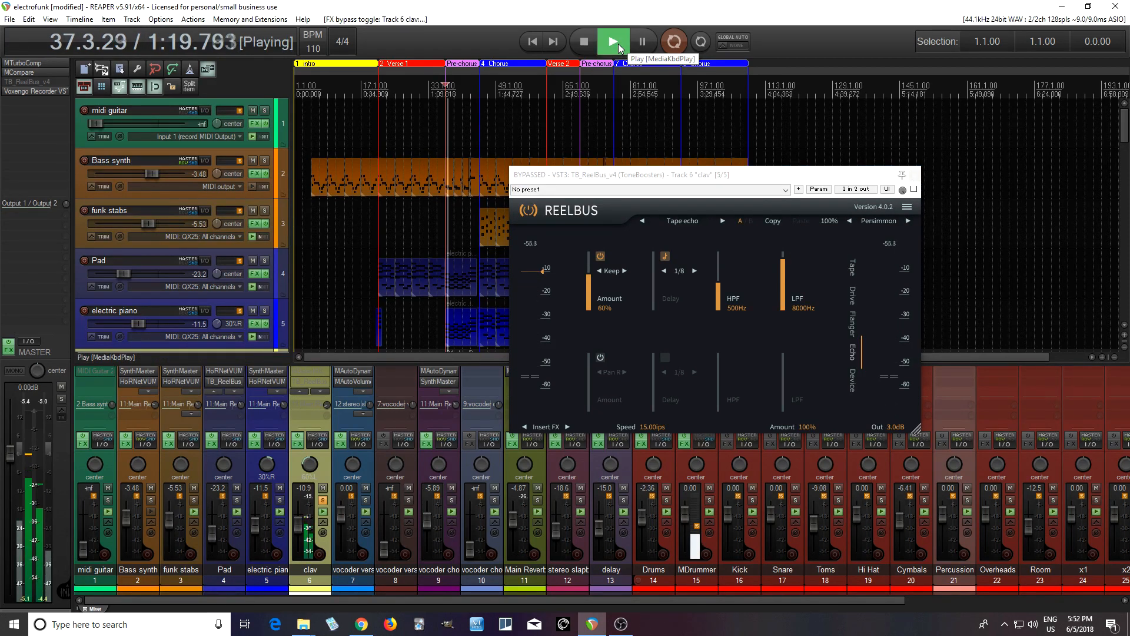
pyautogui.click(584, 41)
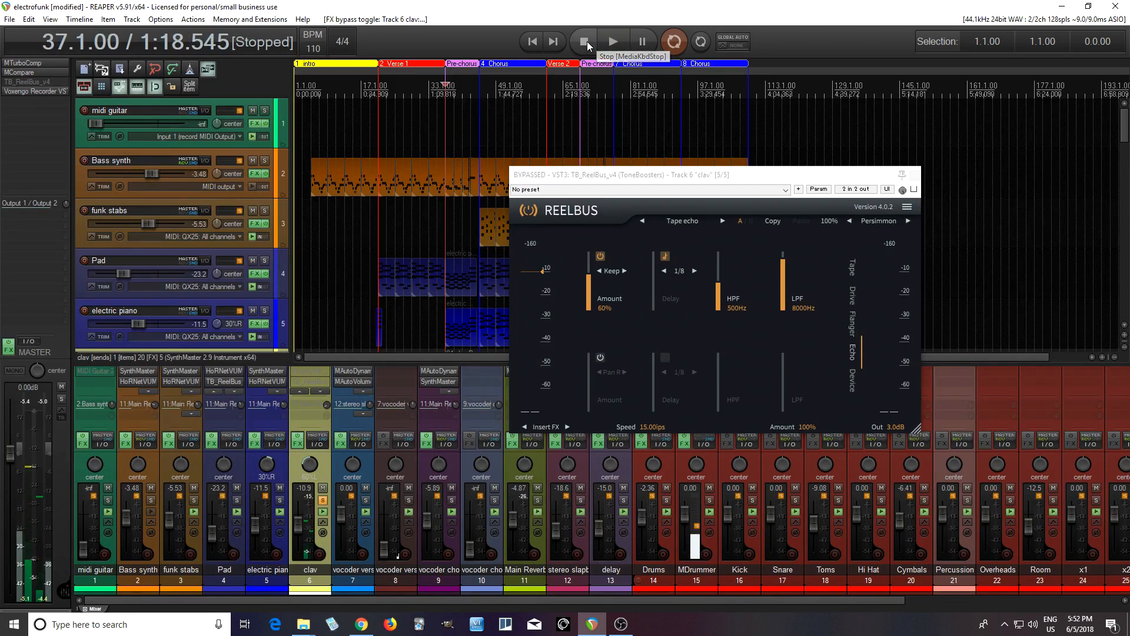
# - Re-enable ReelBus and, during playback, step the tempo-synced echo delay through 1/8t, 1/8d and 1/5t to 1/5d
pyautogui.click(915, 190)
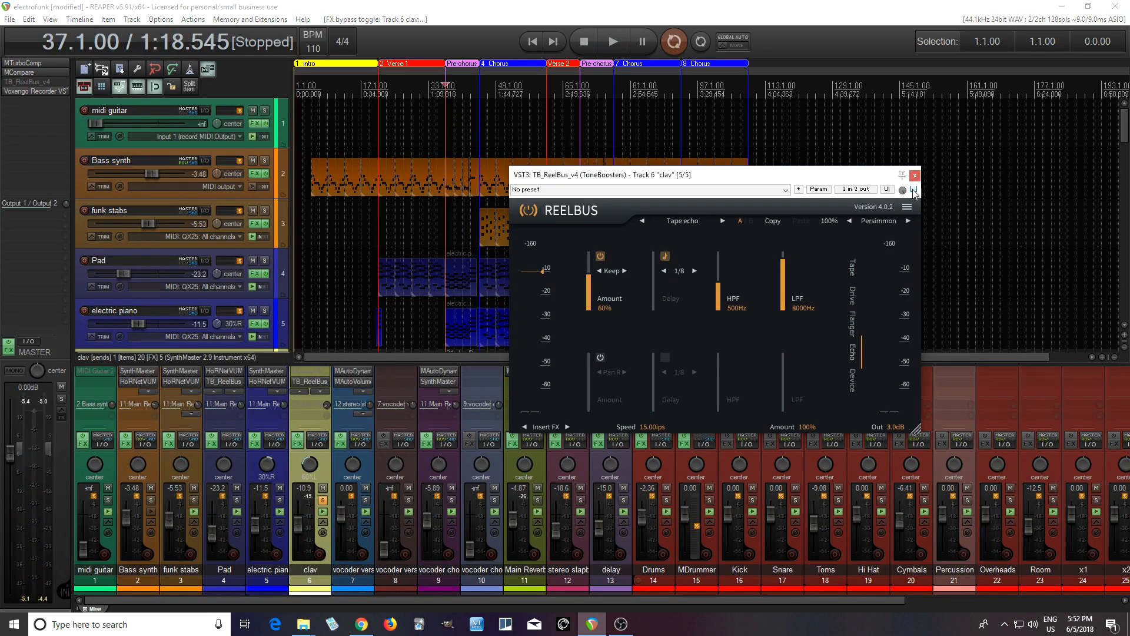
pyautogui.click(614, 41)
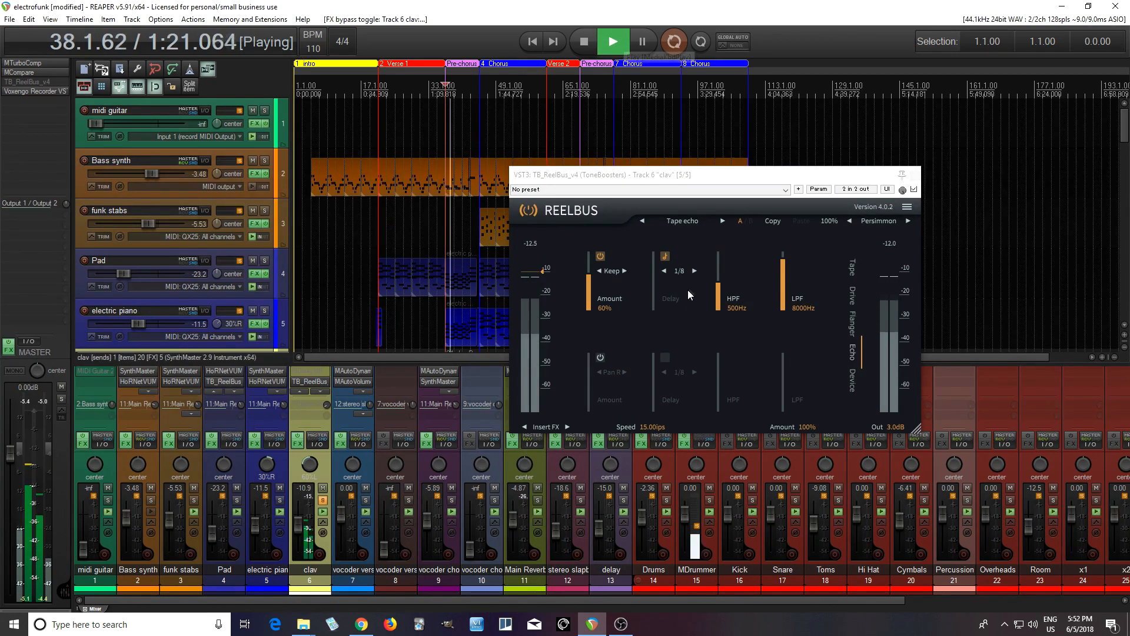
pyautogui.click(665, 272)
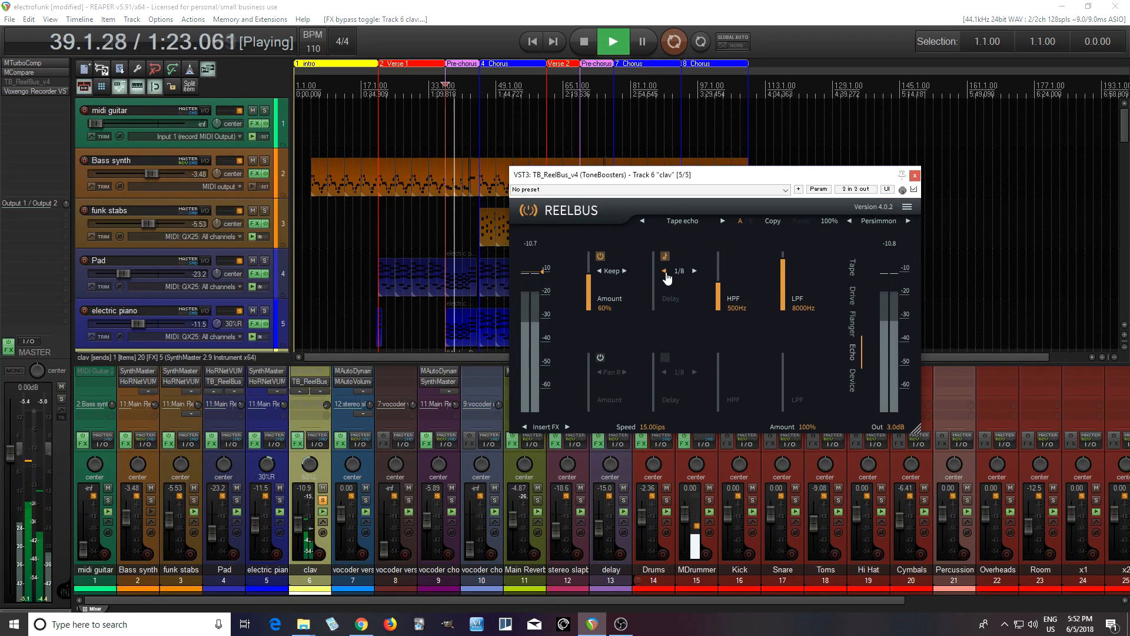
pyautogui.click(695, 272)
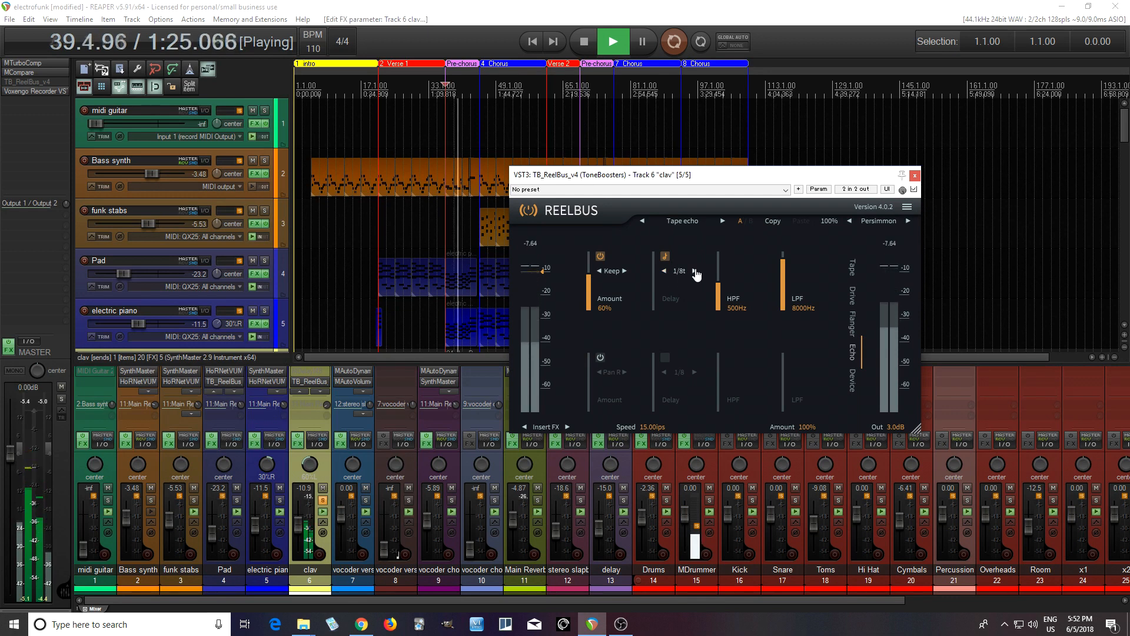
pyautogui.click(694, 271)
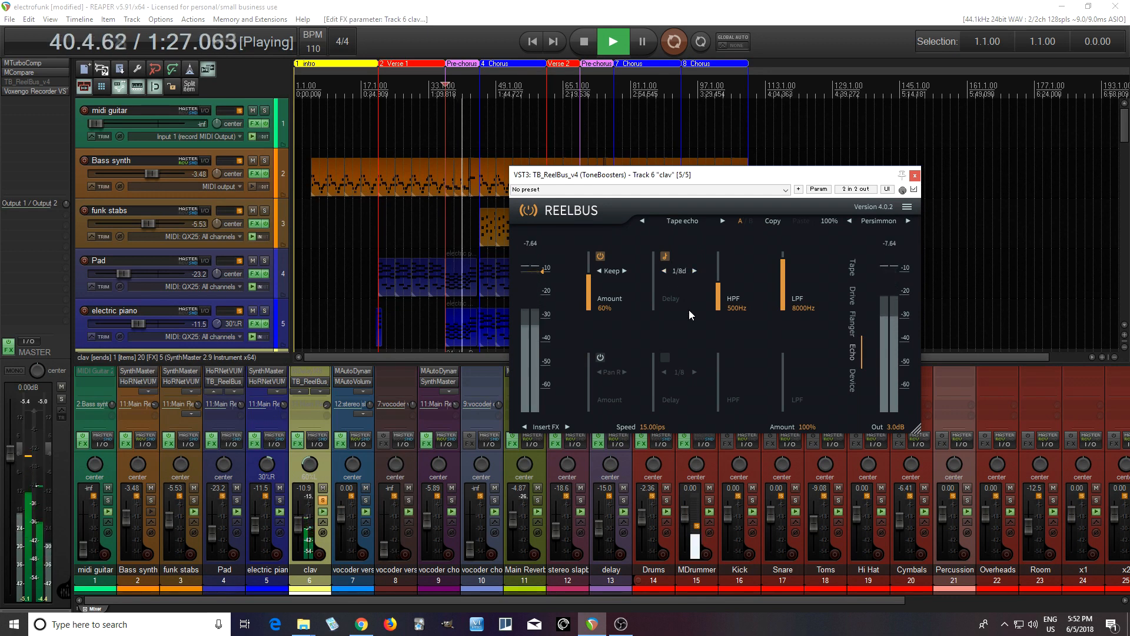
pyautogui.click(694, 272)
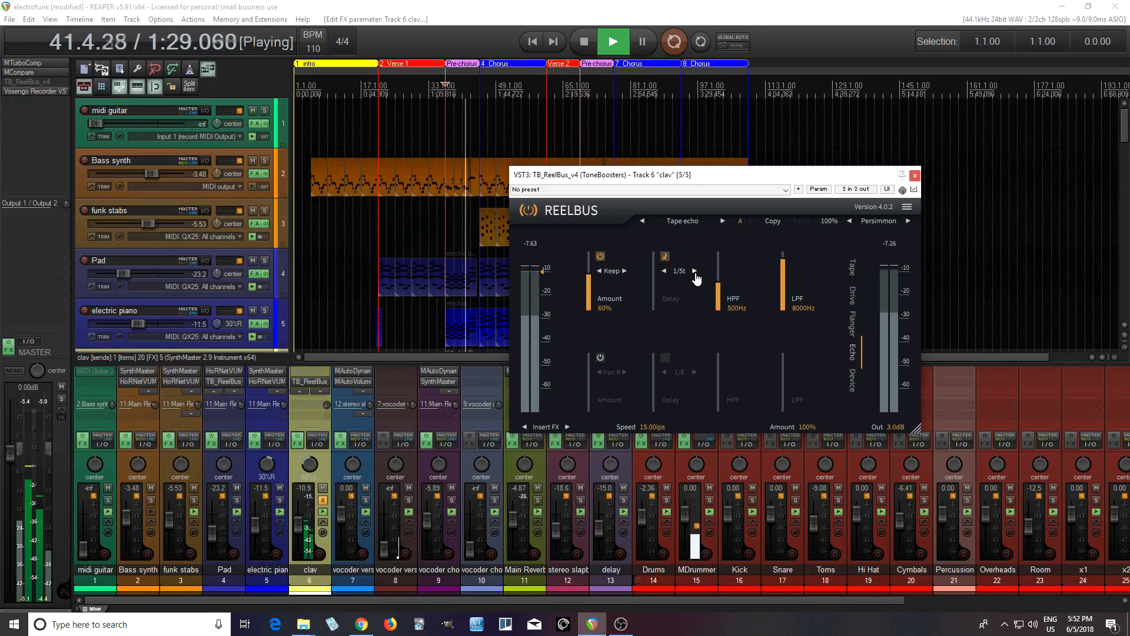
pyautogui.click(695, 271)
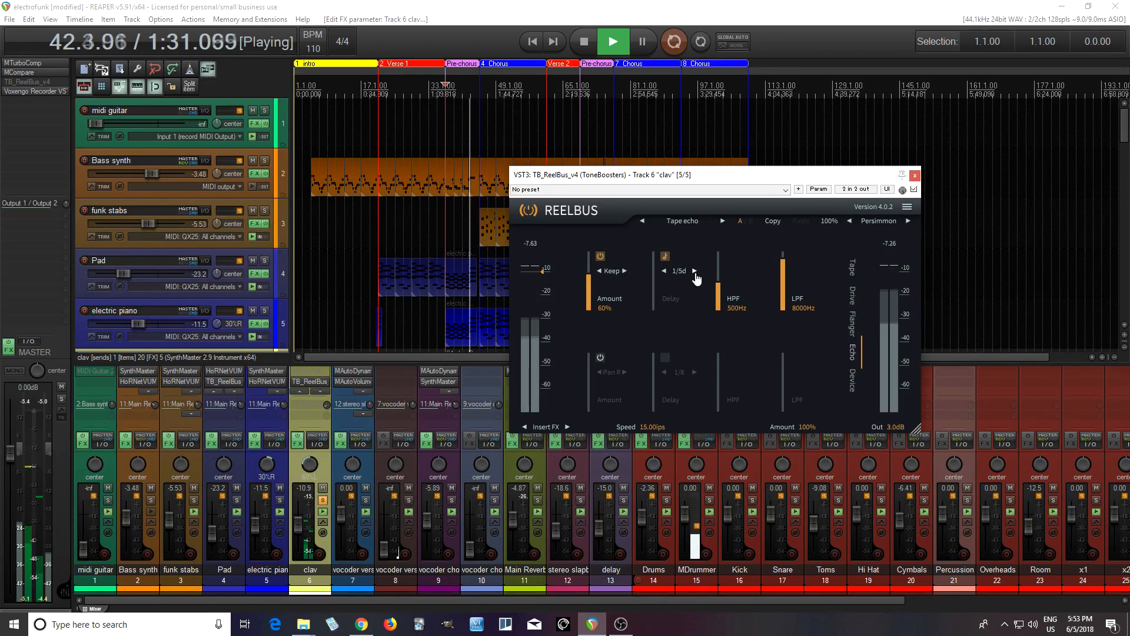
pyautogui.click(584, 41)
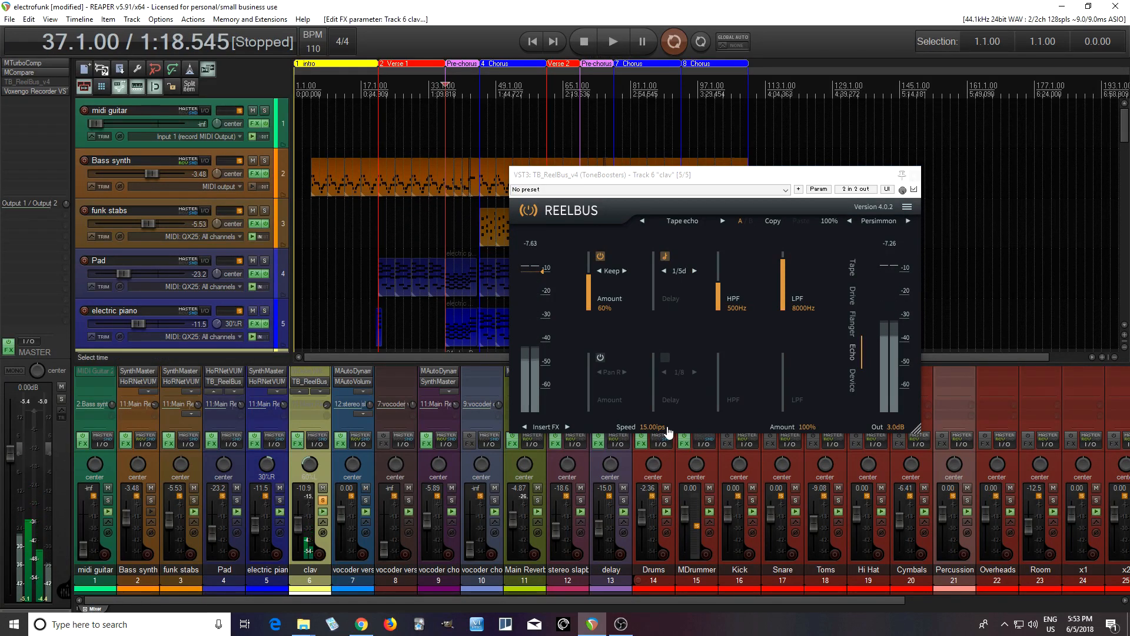
# - Set the tempo-synced echo delay to 1/4, and switch the delay to the unsynced 100 ms
pyautogui.click(682, 272)
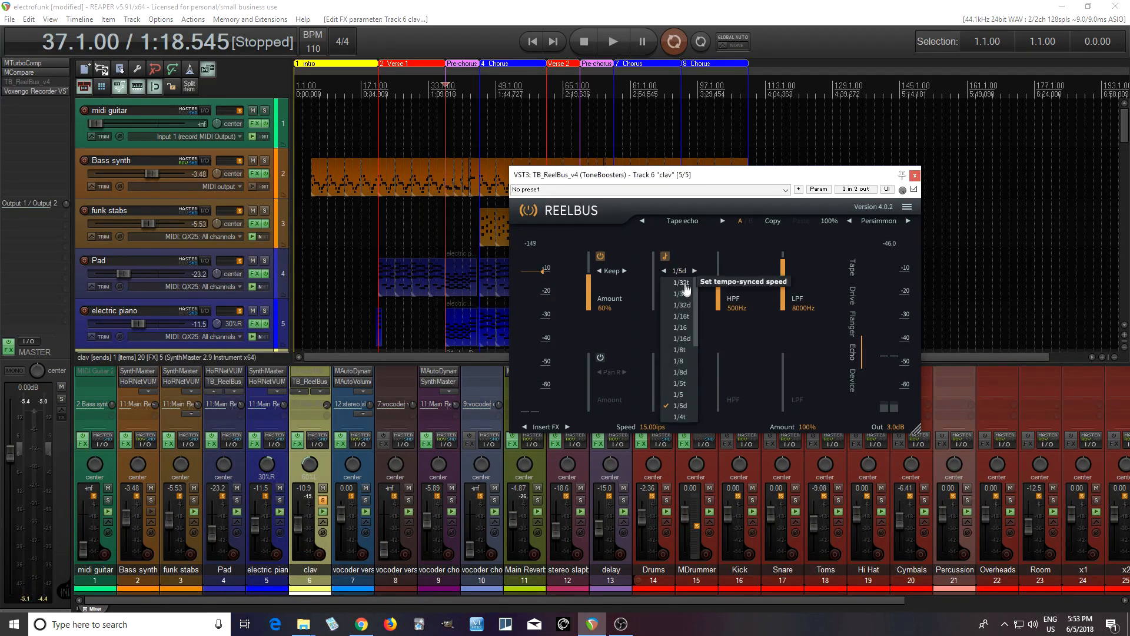
pyautogui.moveTo(698, 344); pyautogui.dragTo(704, 394)
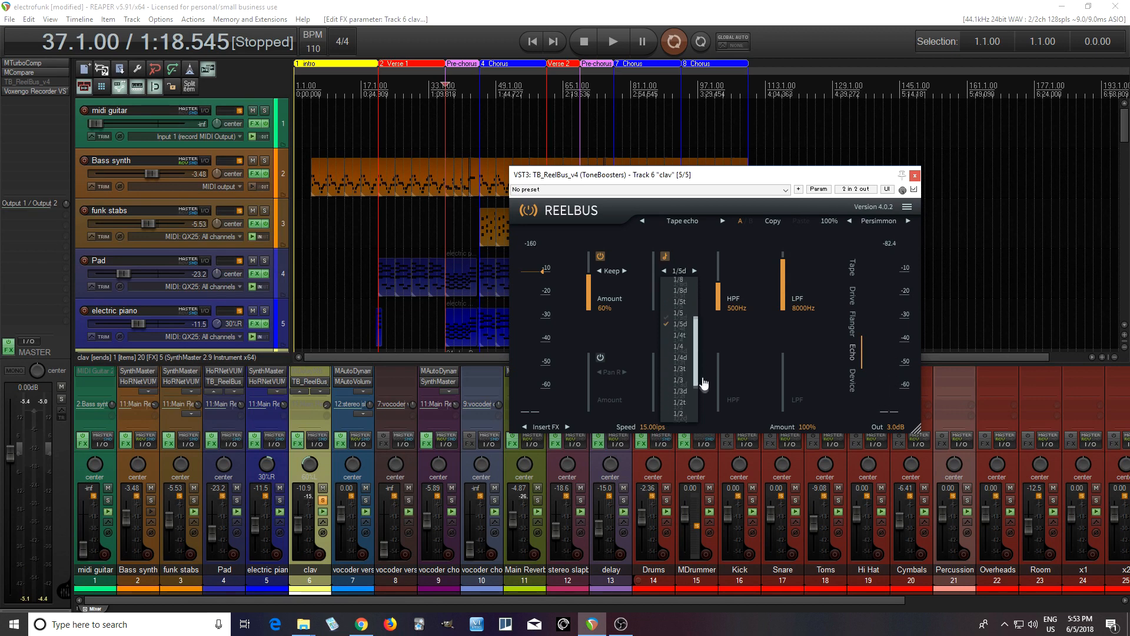
pyautogui.click(680, 326)
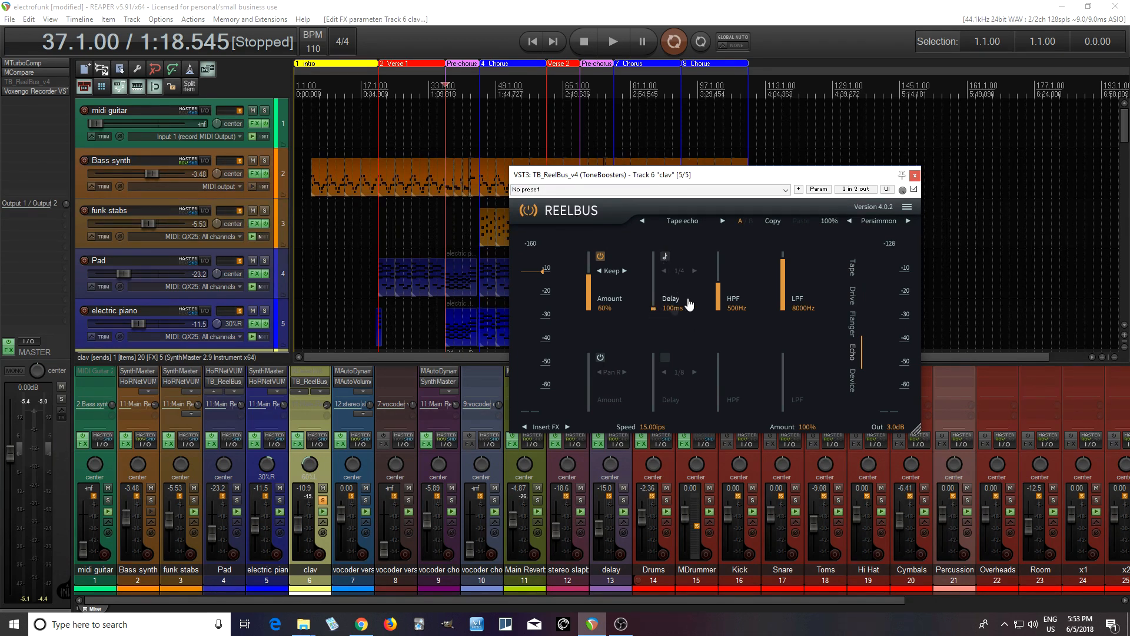
# - Set the echo panning mode to Pan R and audition the clav track with the unsynced delay
pyautogui.click(613, 272)
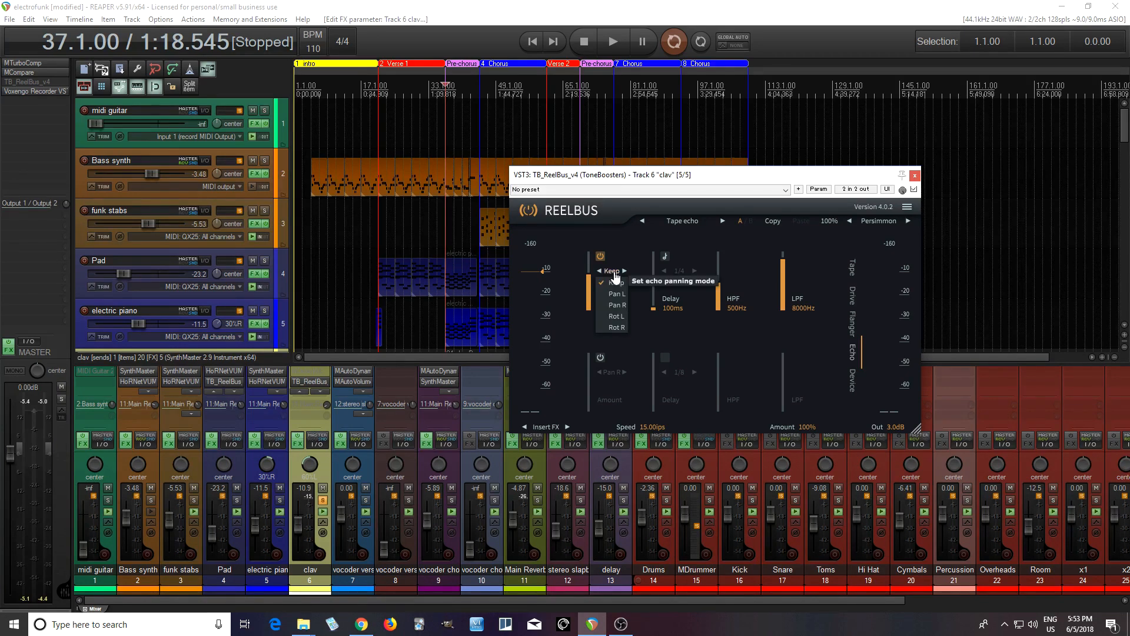
pyautogui.click(615, 306)
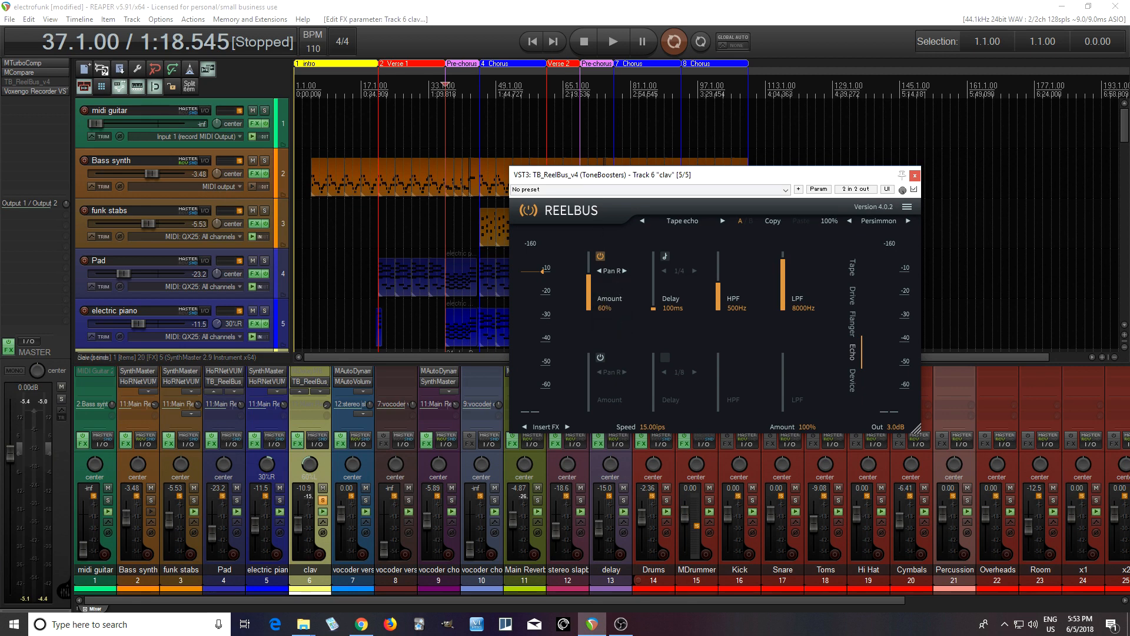
pyautogui.click(613, 44)
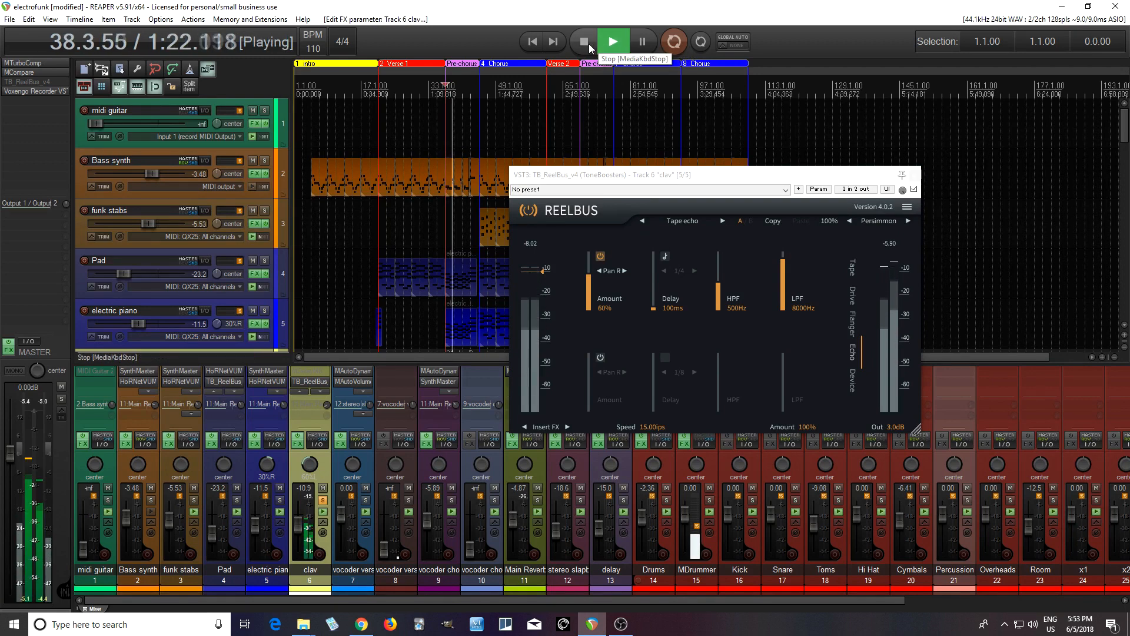
pyautogui.click(589, 44)
# - Turn the echo's tempo sync back on and audition the clav track with the 1/4 delay
pyautogui.click(665, 258)
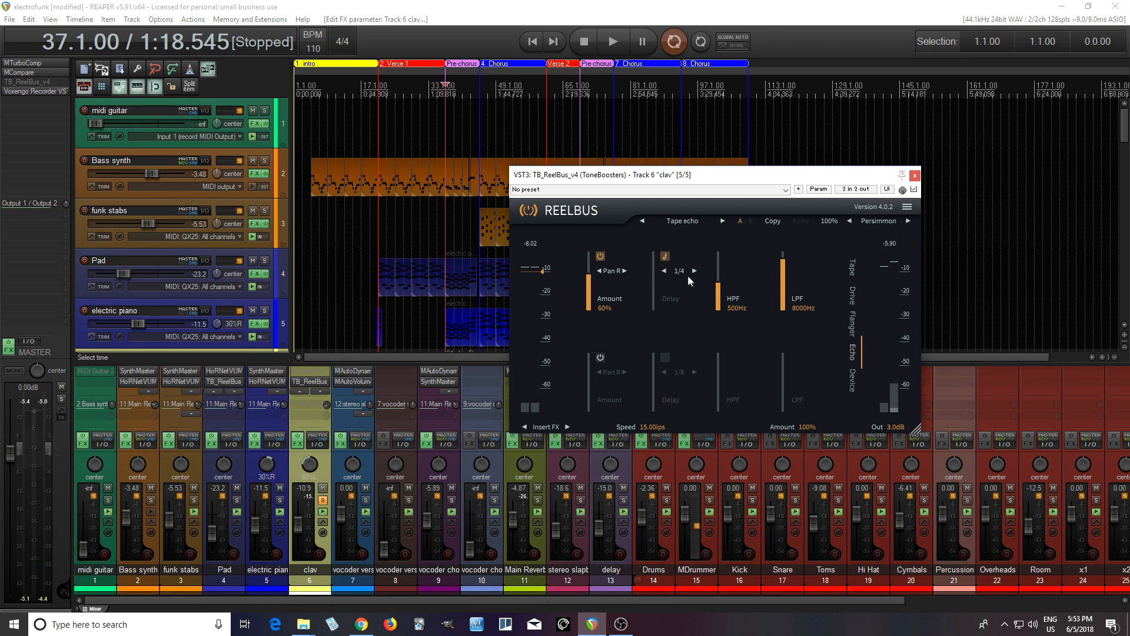
pyautogui.click(612, 44)
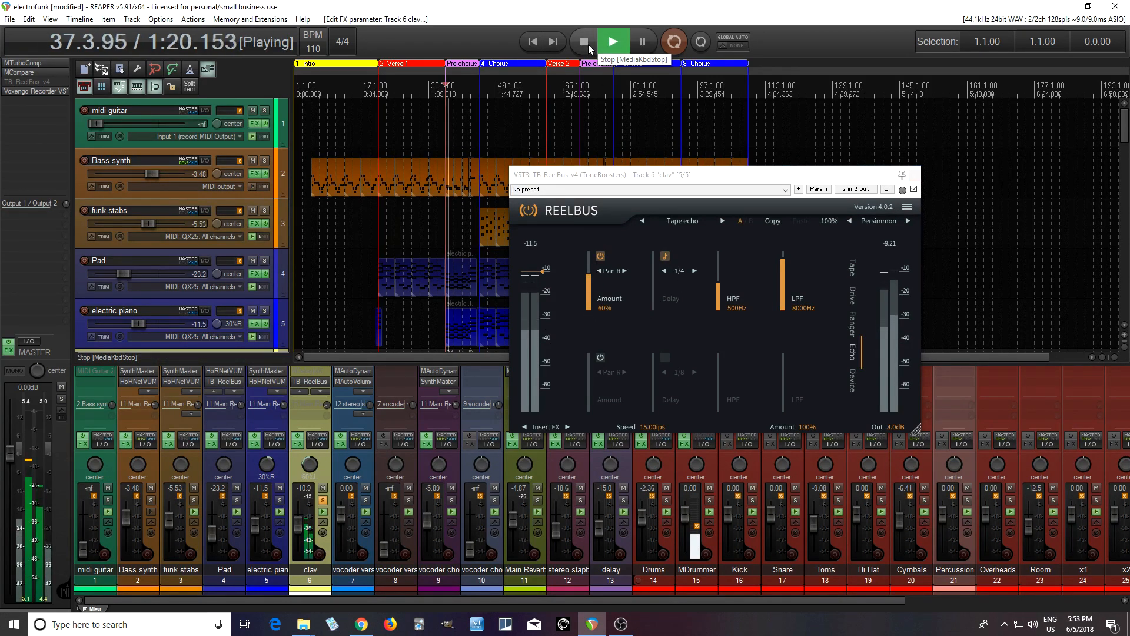
pyautogui.click(589, 44)
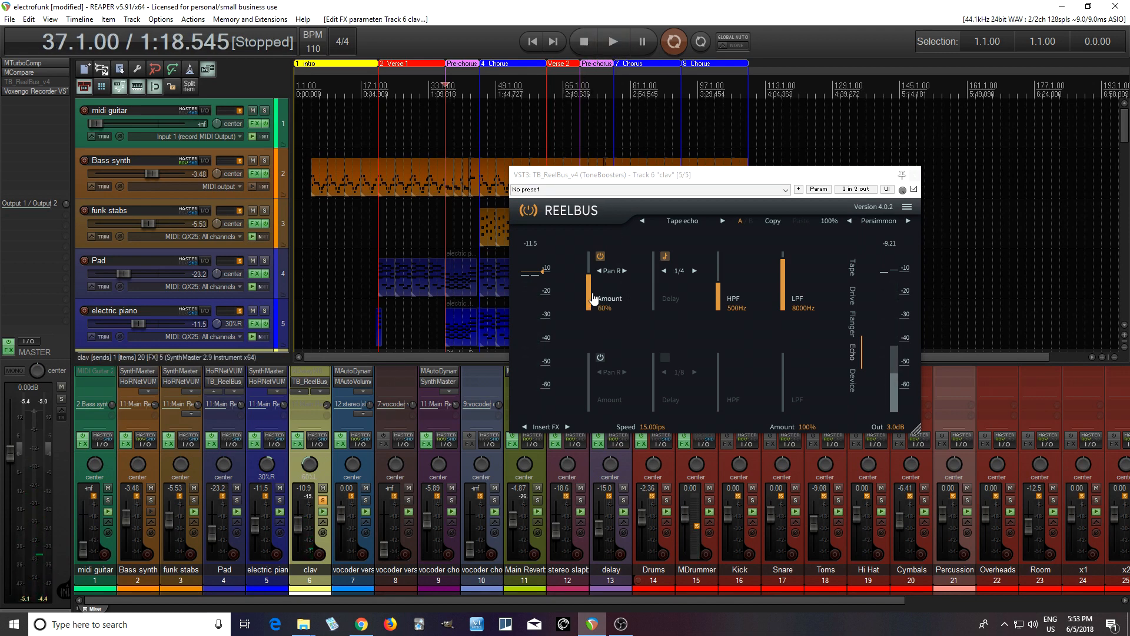
# - Audition the echo Amount on the clav track at 20% and 79%, and set it to 56% with playback stopped
pyautogui.moveTo(588, 292); pyautogui.dragTo(588, 379)
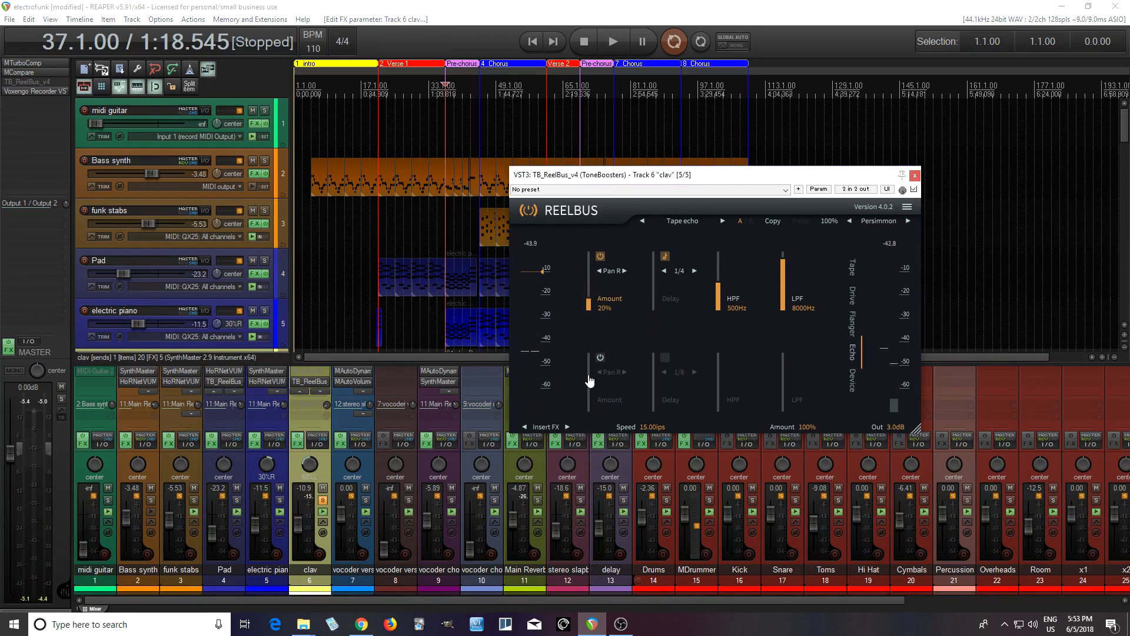
pyautogui.click(617, 39)
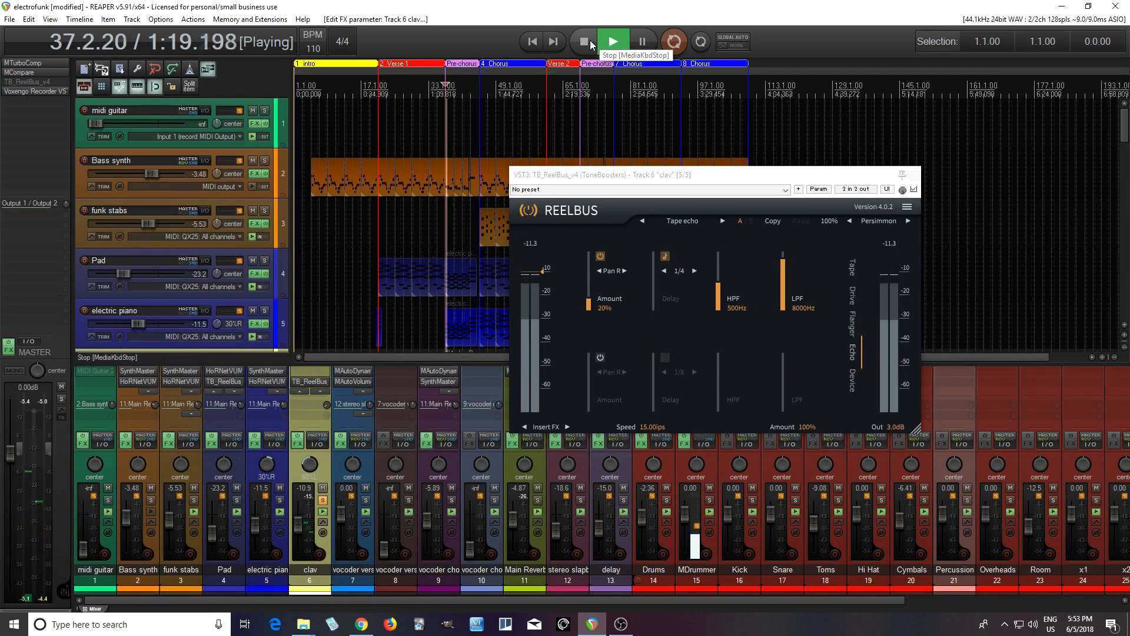
pyautogui.click(590, 42)
pyautogui.moveTo(596, 307); pyautogui.dragTo(594, 265)
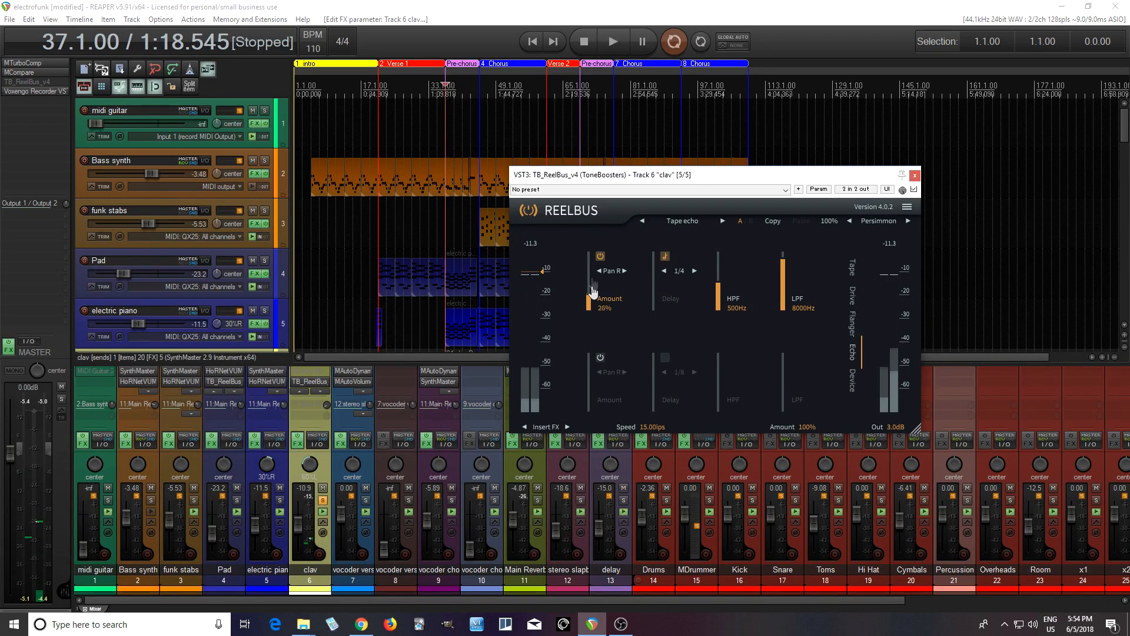
pyautogui.click(614, 45)
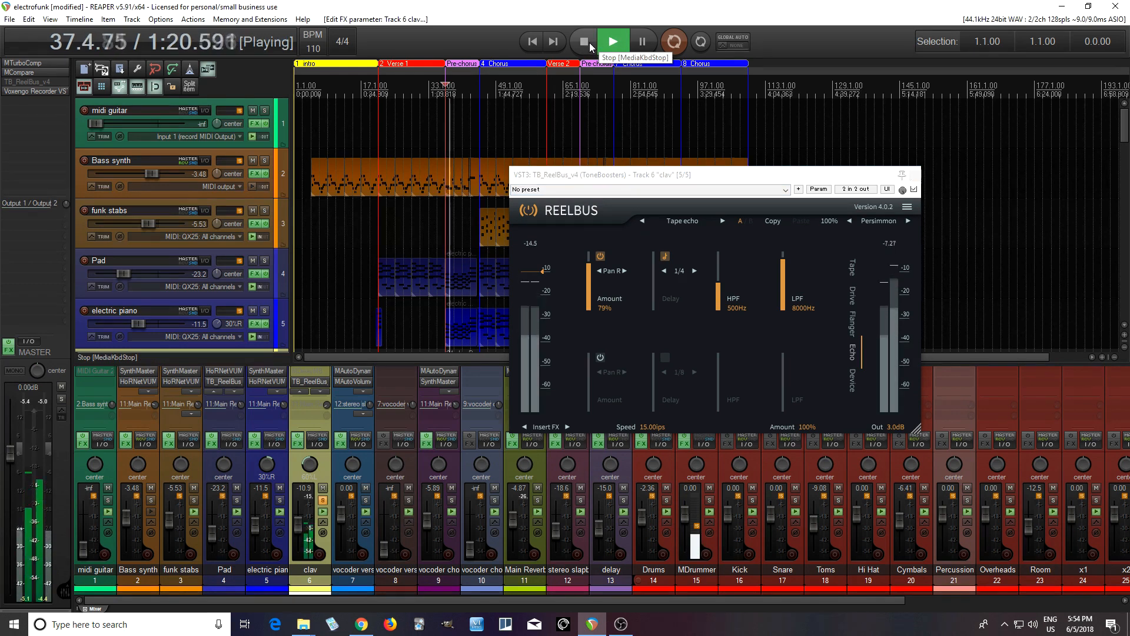
pyautogui.click(589, 42)
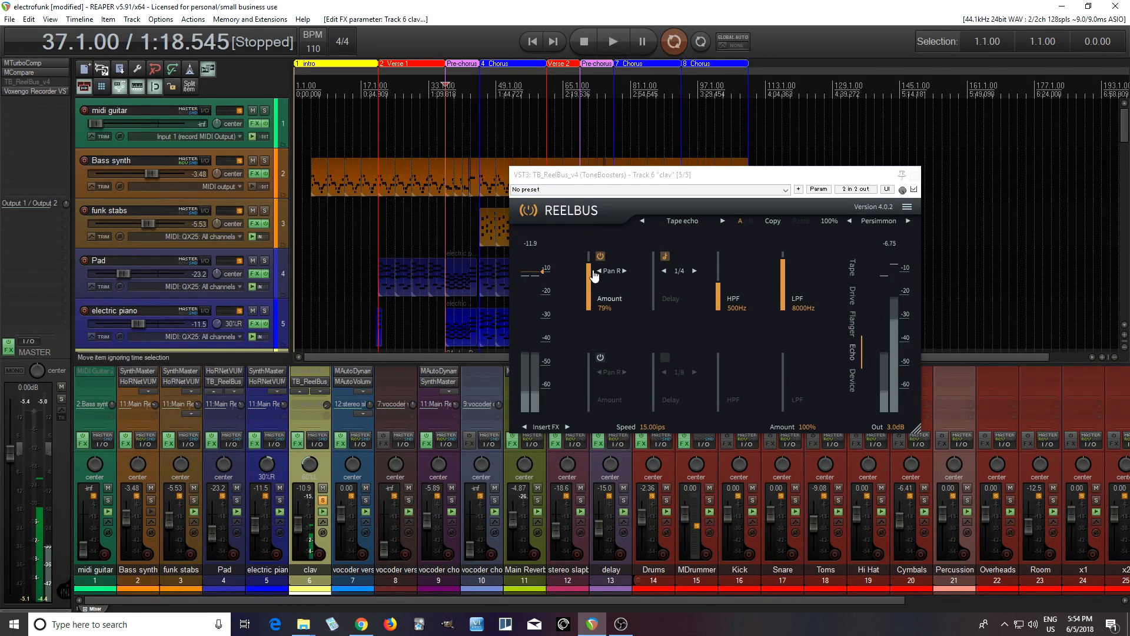
pyautogui.moveTo(589, 270); pyautogui.dragTo(590, 316)
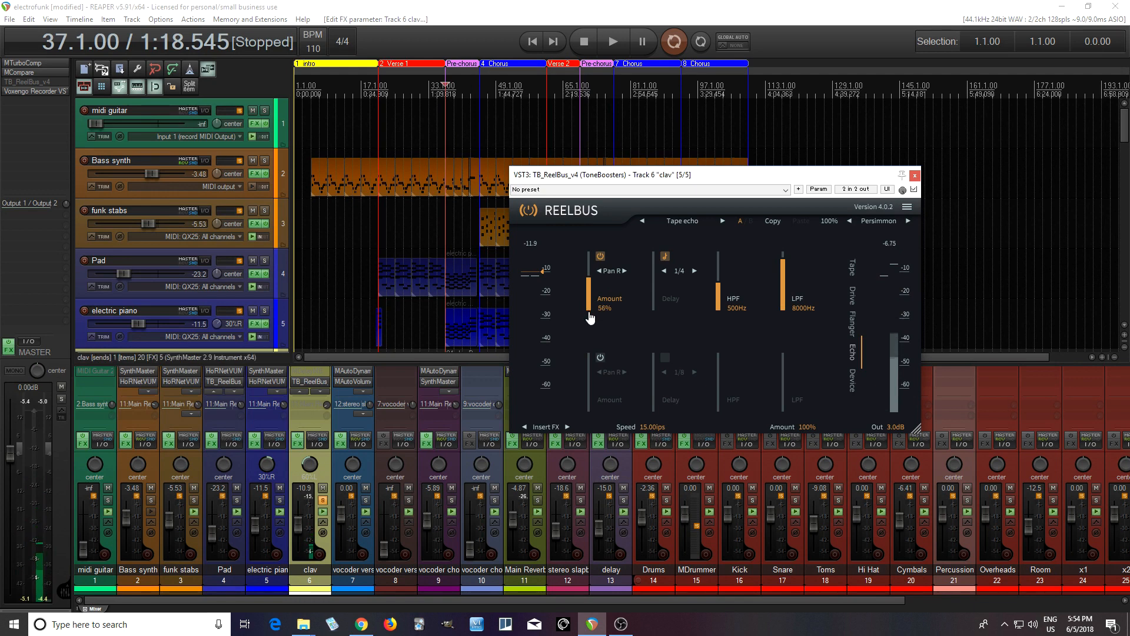
# - Set the echo panning mode to Rot L, and play and stop the clav track to audition it
pyautogui.click(610, 272)
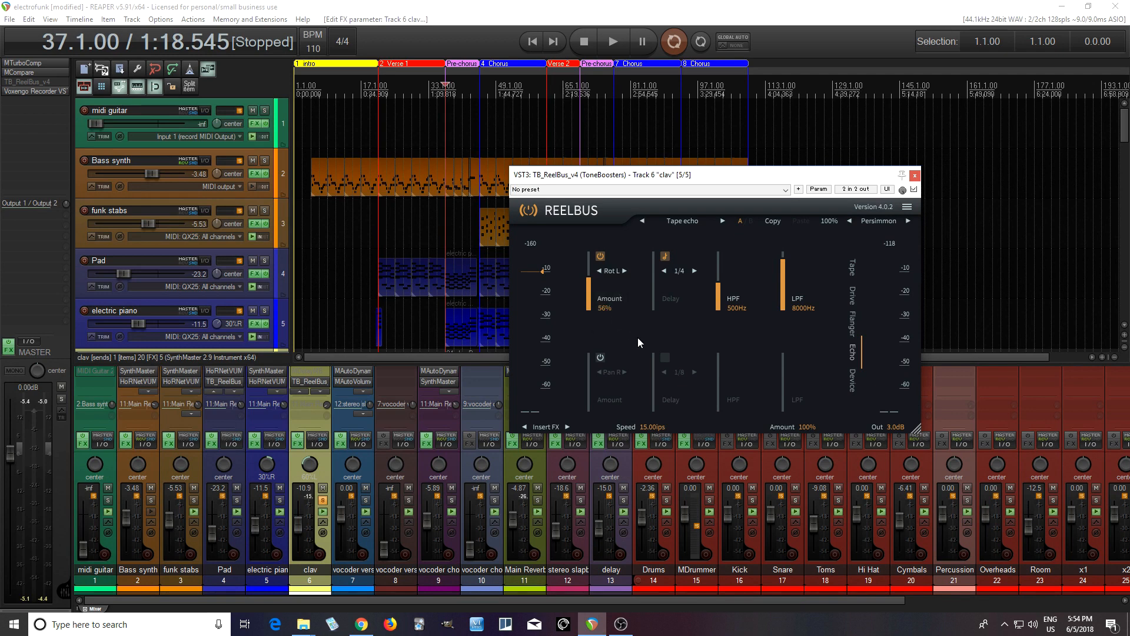
pyautogui.click(613, 46)
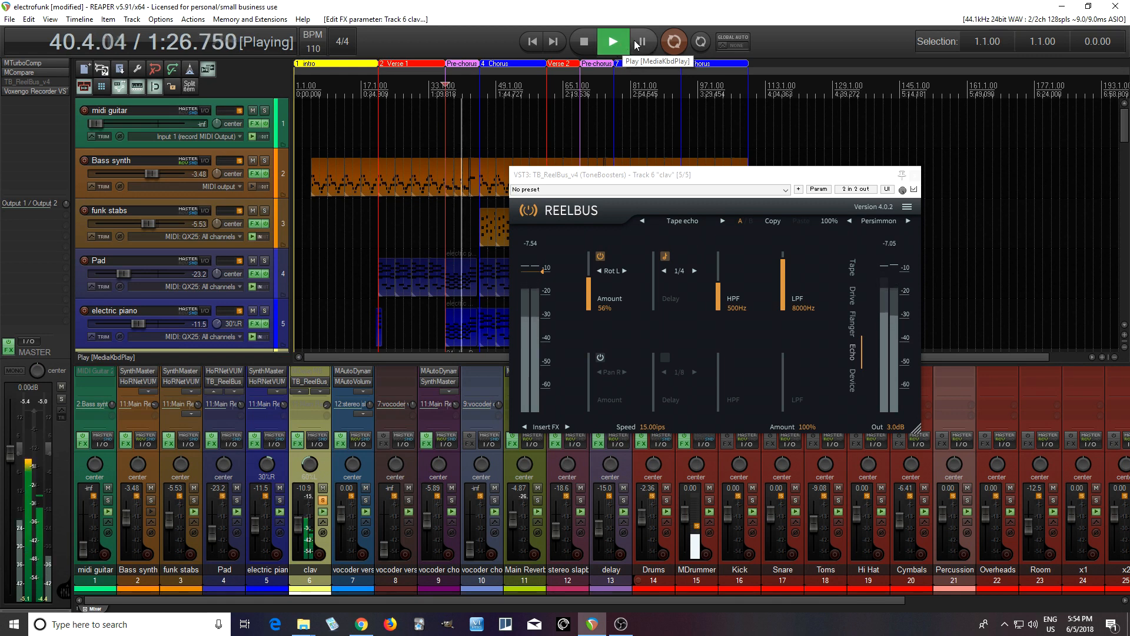
pyautogui.press('space')
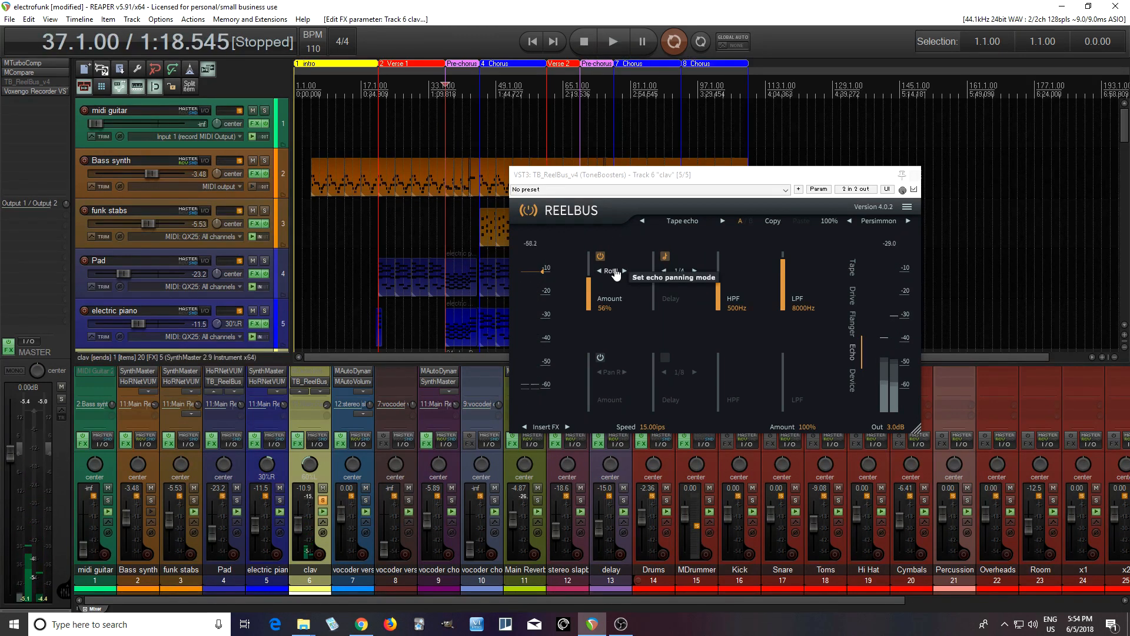
# - Check the first echo's panning mode options, and briefly turn the second echo on and back off
pyautogui.click(615, 273)
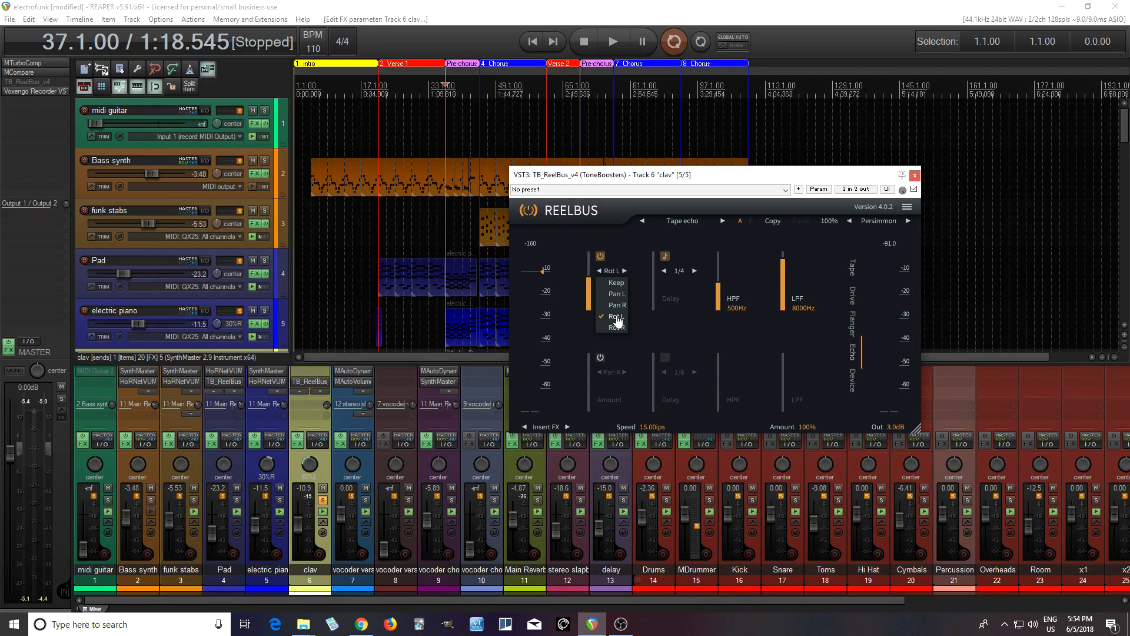
pyautogui.click(628, 232)
pyautogui.click(601, 357)
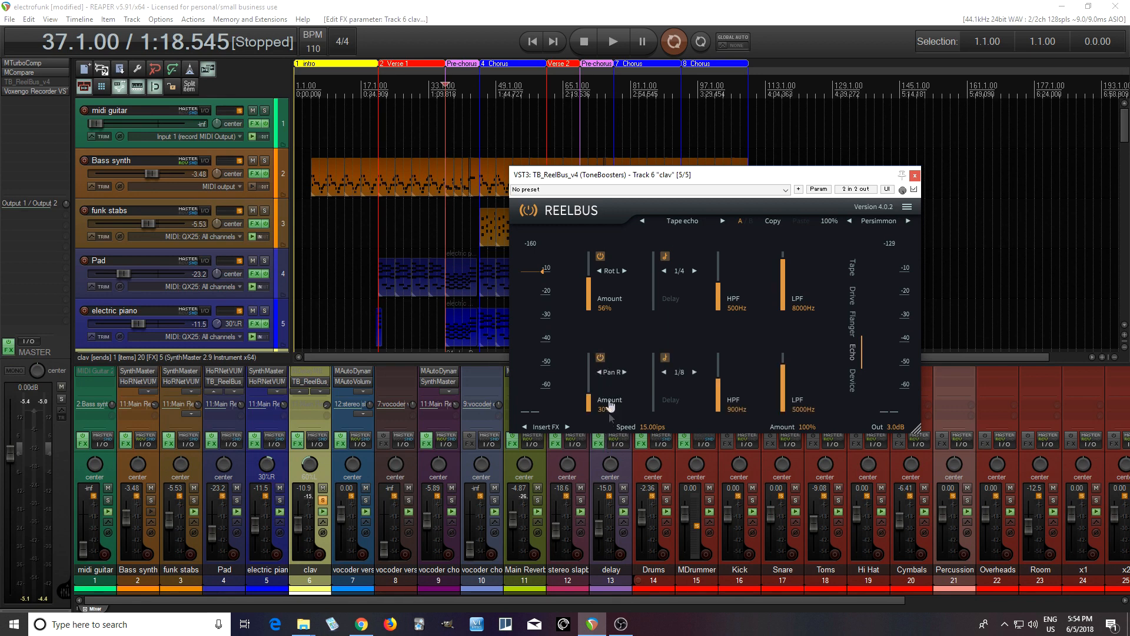
pyautogui.click(601, 358)
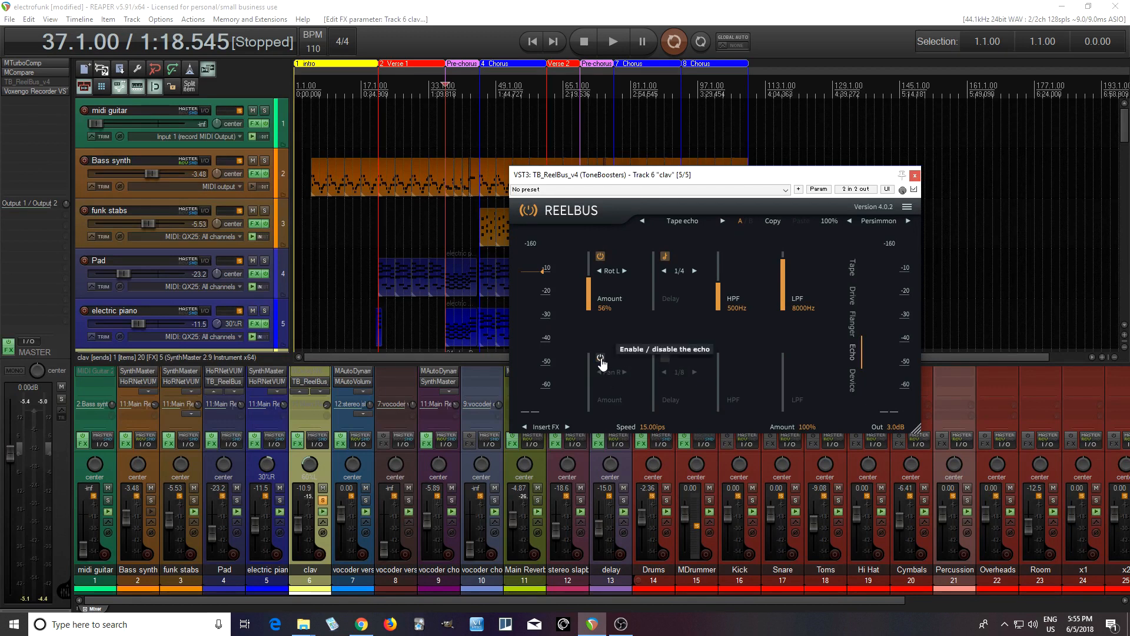
# - Load the Tape stop preset and audition the device stop on the playing clav track, ending with playback stopped
pyautogui.click(853, 380)
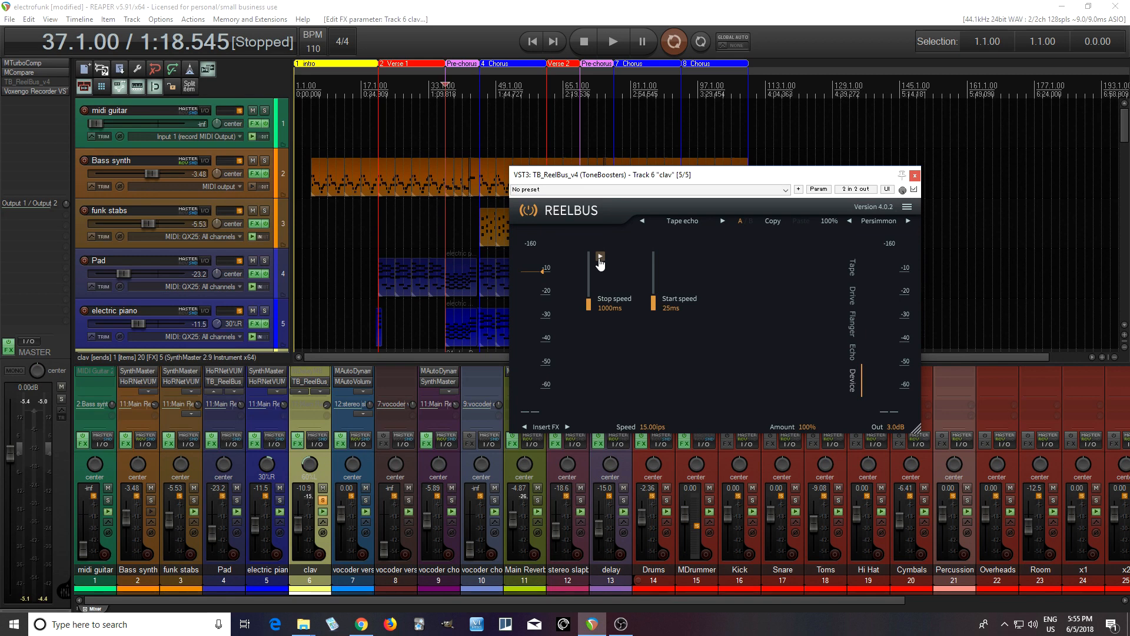
pyautogui.click(611, 42)
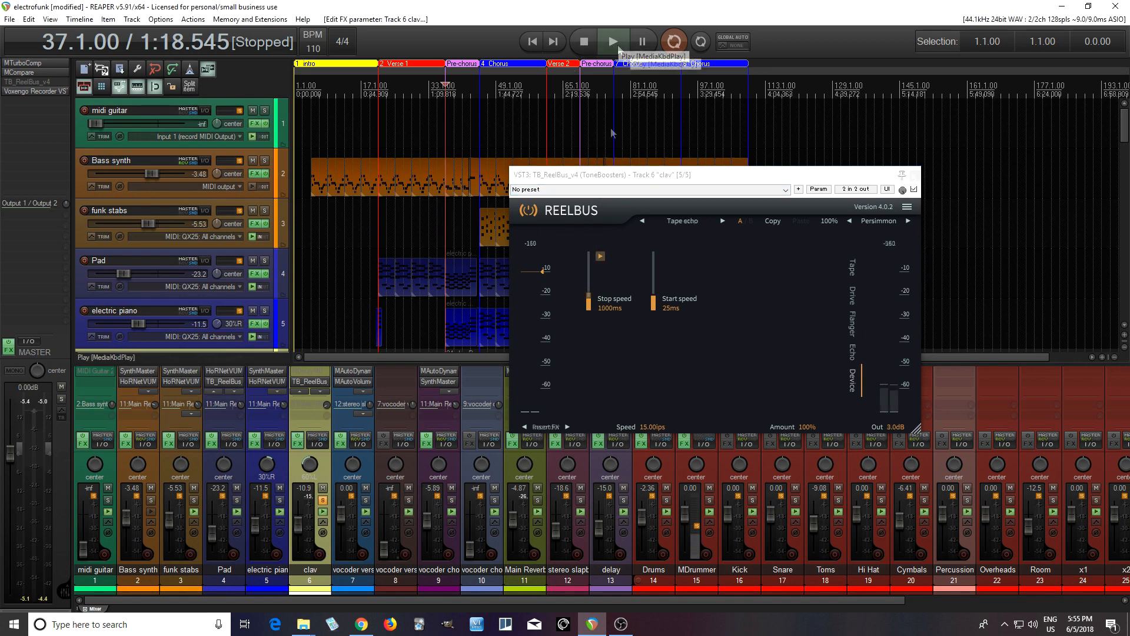
pyautogui.click(601, 258)
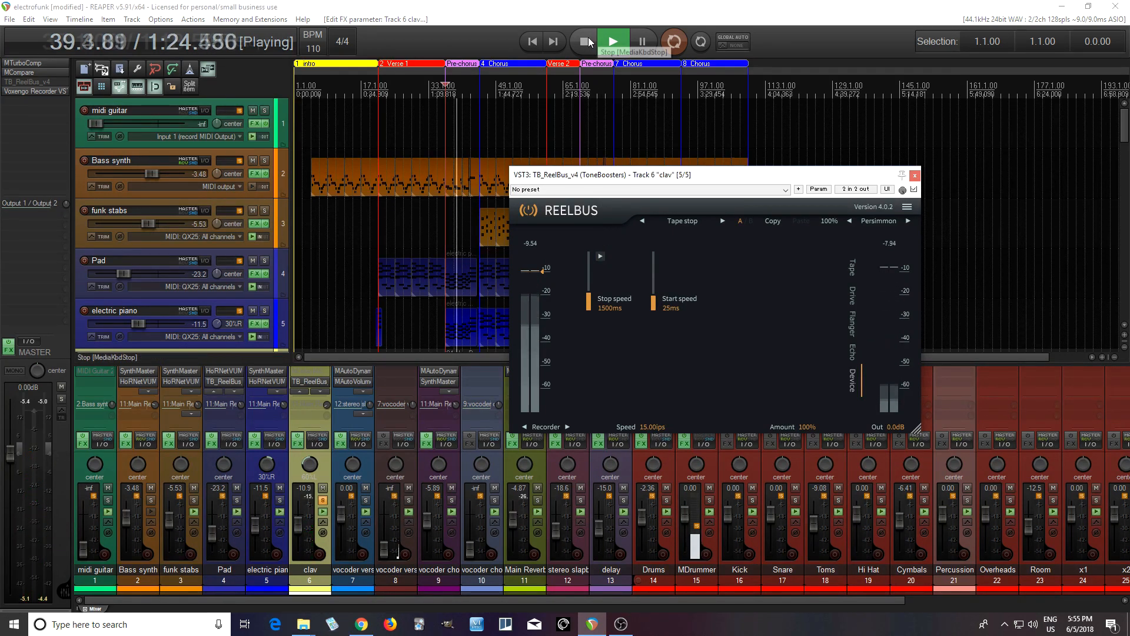
pyautogui.click(589, 37)
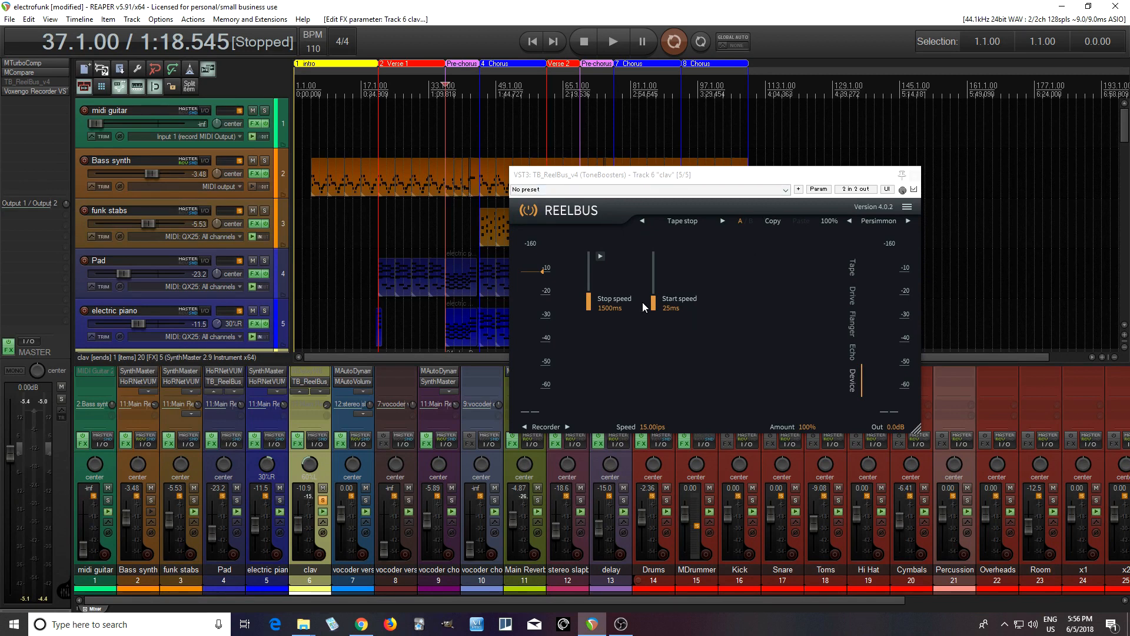
# - Move the Drive equalizer's low band to about 183 Hz, shift its high band slightly lower in frequency, and return to the Tape controls
pyautogui.click(853, 298)
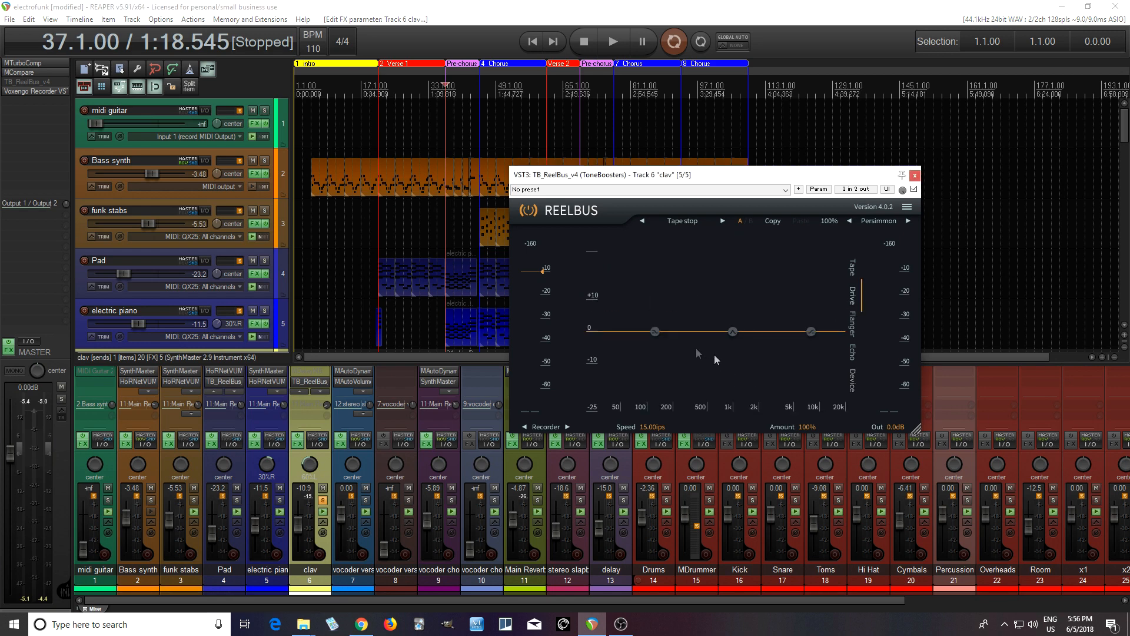
pyautogui.moveTo(655, 332)
pyautogui.mouseDown()
pyautogui.moveTo(646, 259)
pyautogui.moveTo(658, 374)
pyautogui.moveTo(662, 331)
pyautogui.moveTo(649, 318)
pyautogui.moveTo(669, 332)
pyautogui.mouseUp()
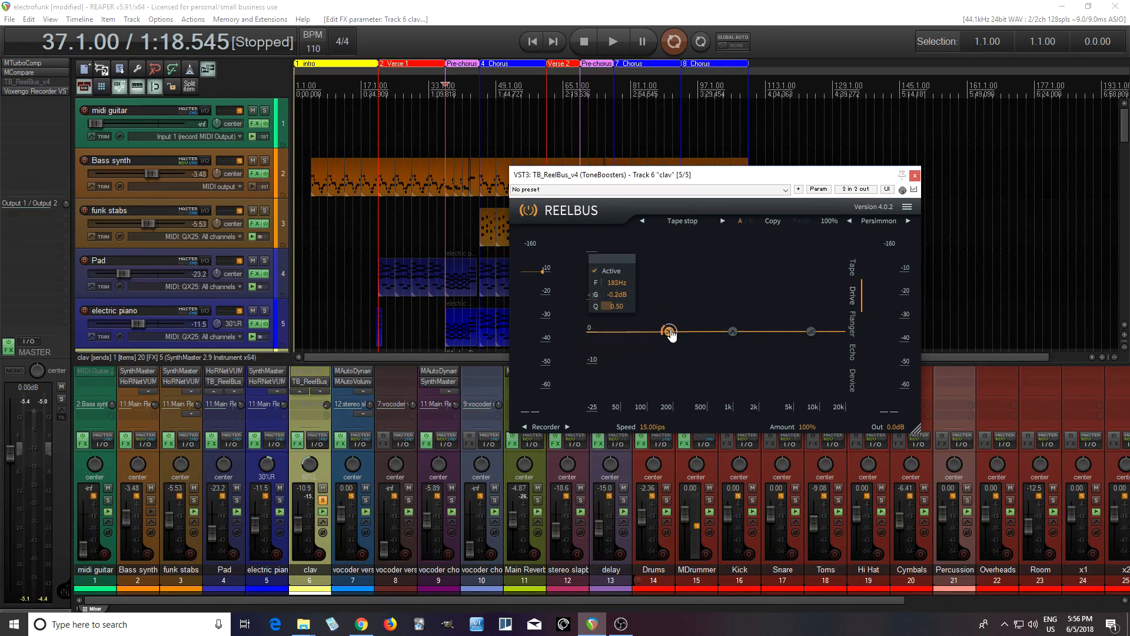
pyautogui.moveTo(812, 333)
pyautogui.mouseDown()
pyautogui.moveTo(806, 377)
pyautogui.moveTo(805, 331)
pyautogui.mouseUp()
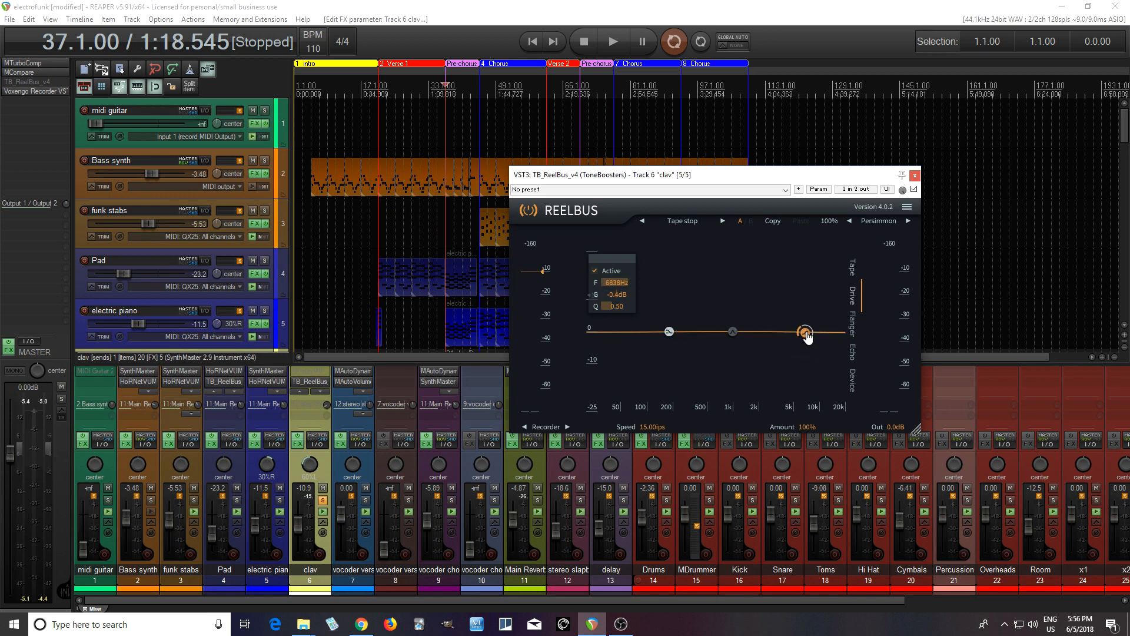
pyautogui.click(852, 277)
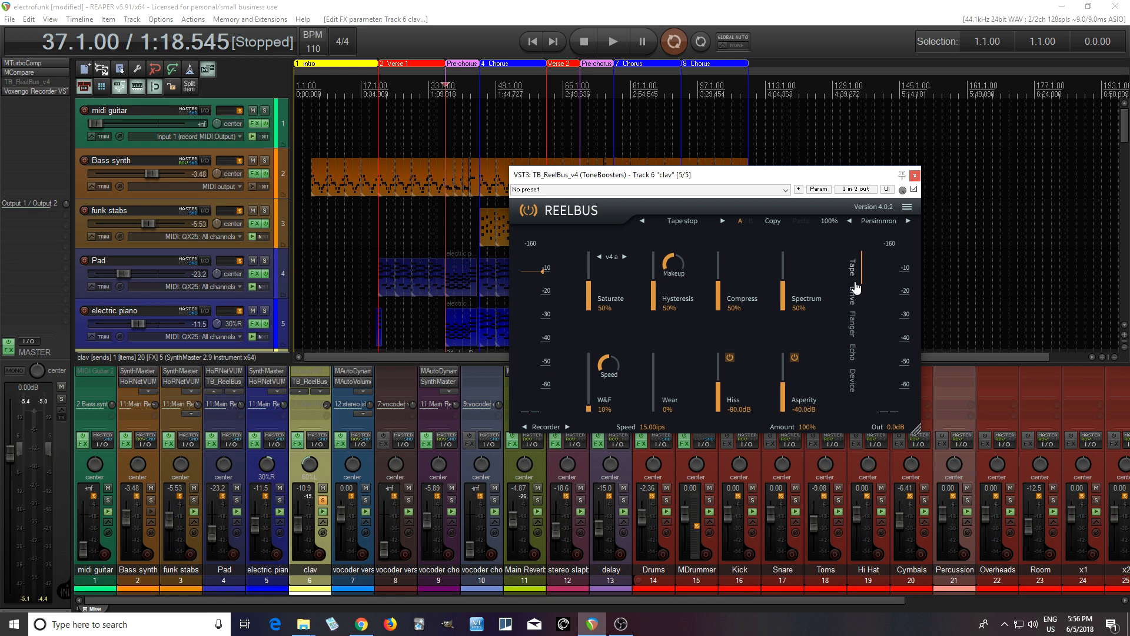
# - Try the plugin's colour themes one after another, from Lemon through to Honey lust
pyautogui.click(879, 221)
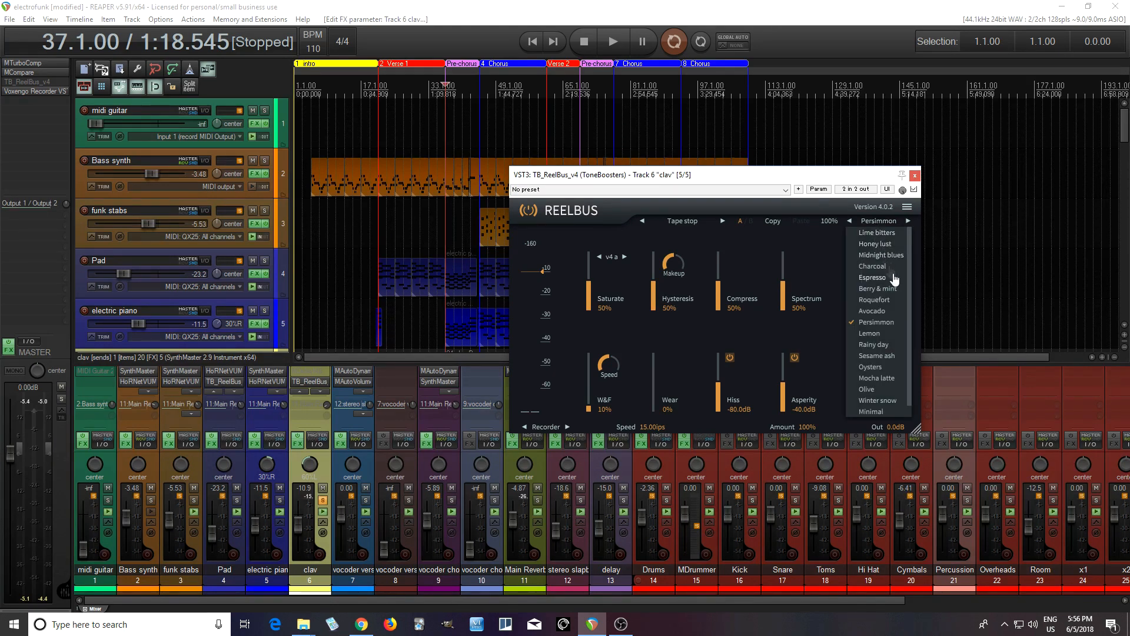
pyautogui.click(871, 333)
pyautogui.click(908, 221)
pyautogui.click(908, 221)
pyautogui.click(909, 221)
pyautogui.click(909, 221)
pyautogui.click(907, 222)
pyautogui.click(907, 222)
pyautogui.click(908, 222)
pyautogui.click(907, 222)
pyautogui.click(907, 222)
pyautogui.click(907, 222)
# - Set the plugin's colour theme to Lime bitters and move its window up and toward the track list
pyautogui.click(858, 227)
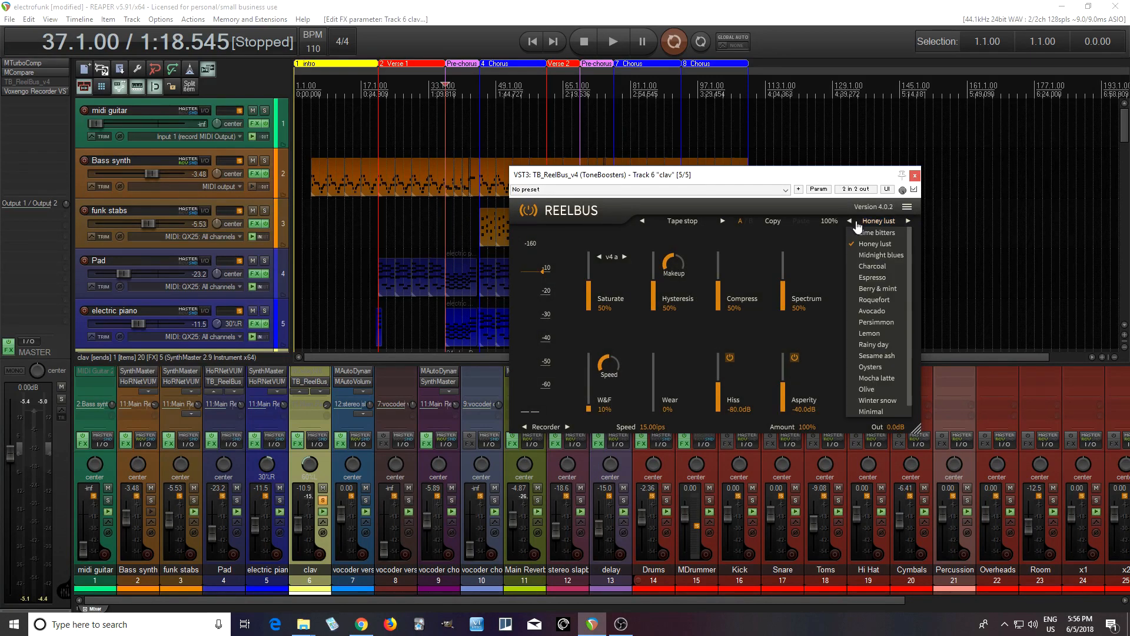
pyautogui.click(853, 227)
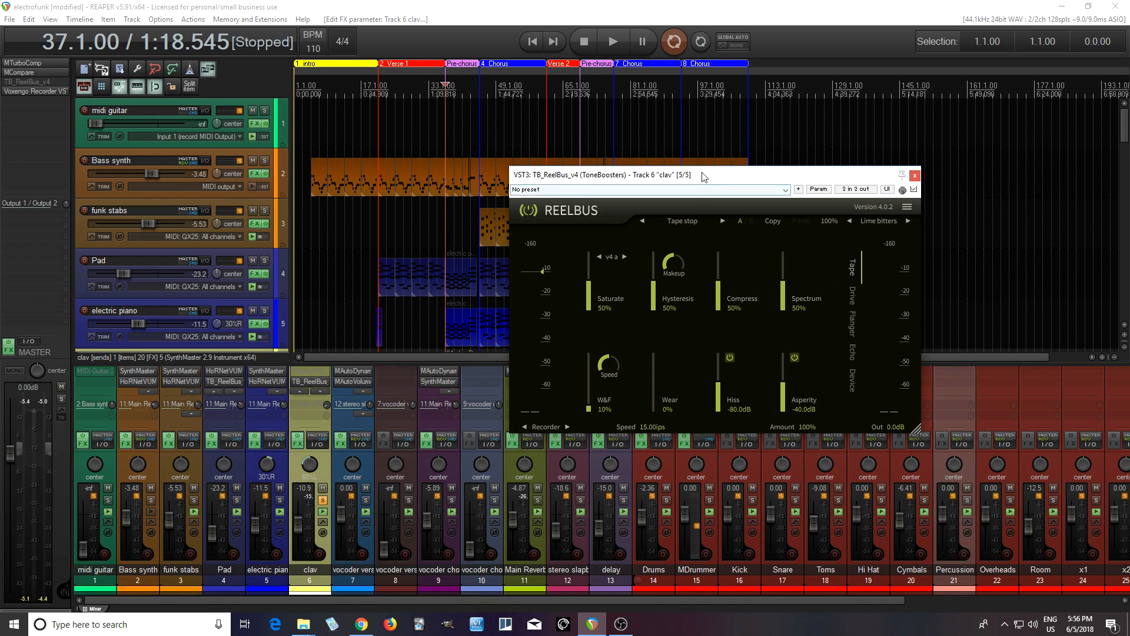
pyautogui.moveTo(708, 174); pyautogui.dragTo(613, 165)
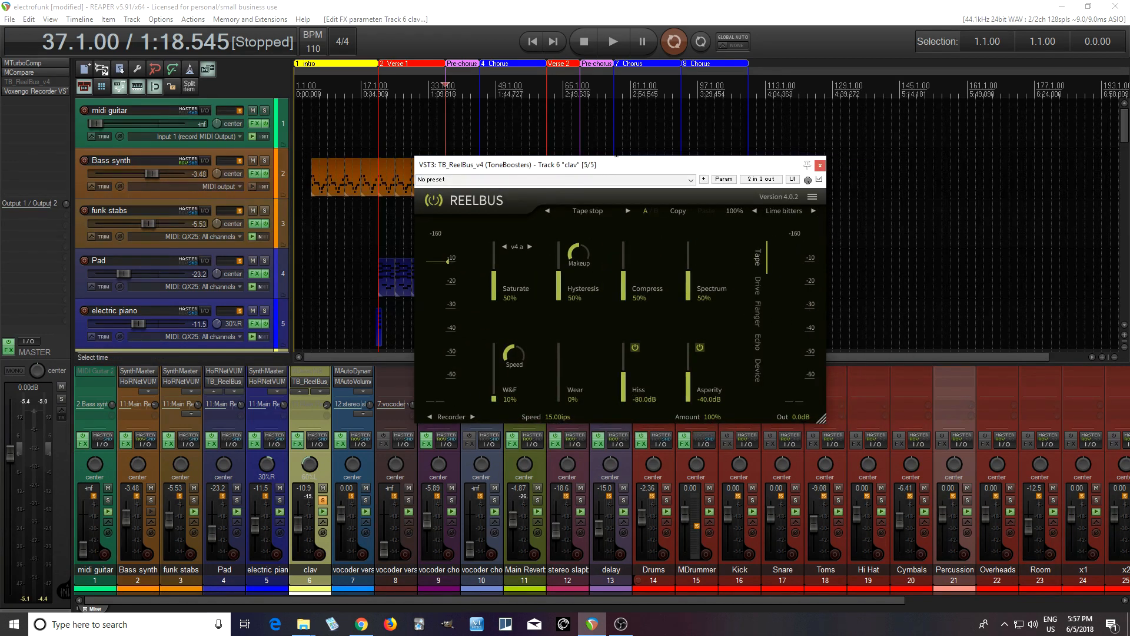